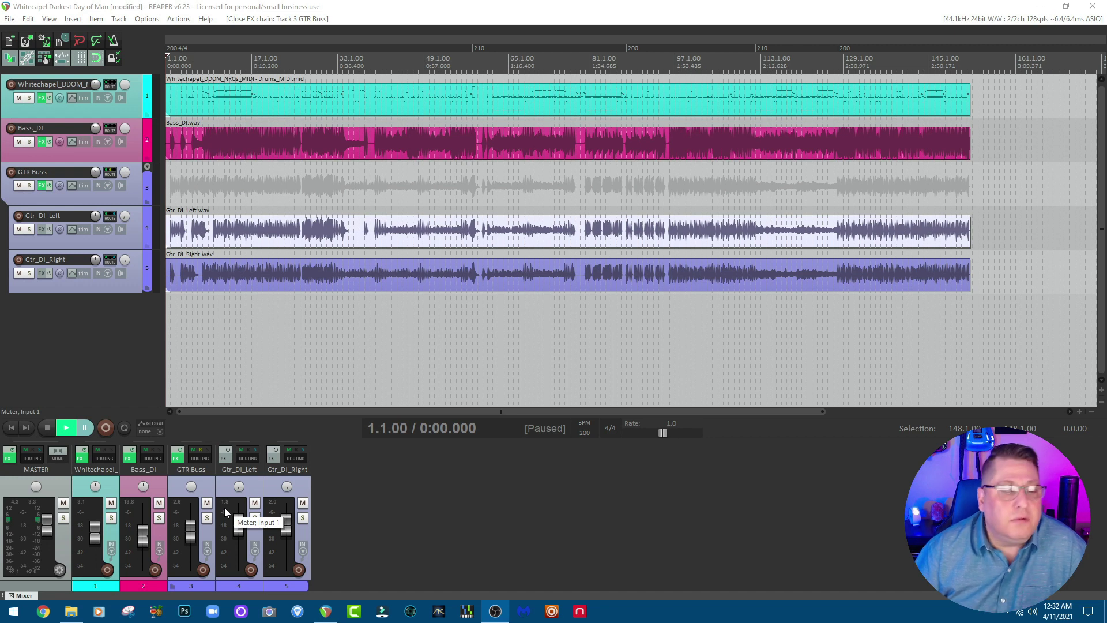
Review the CLA MixDown and Maag EQ4 plugins in the master track's FX chain, and close the chain
click(8, 458)
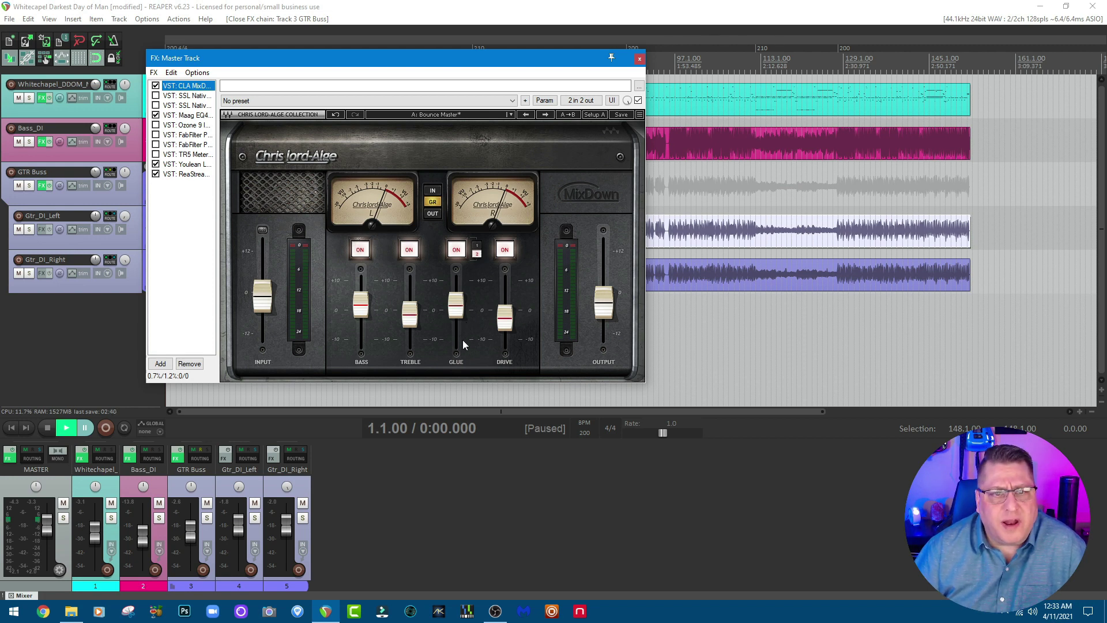
click(179, 115)
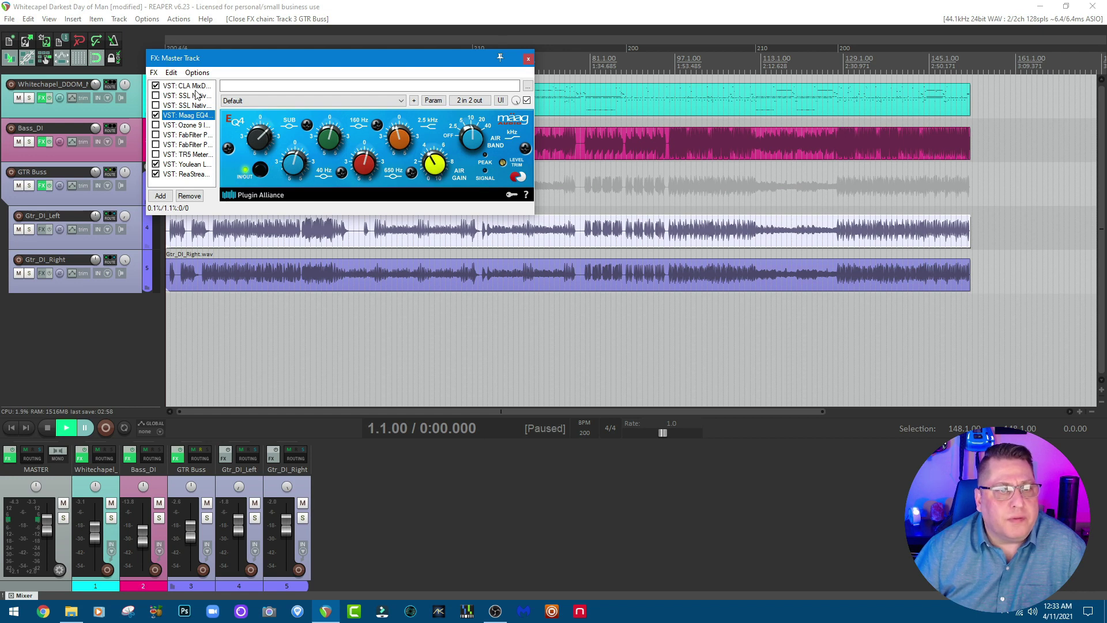
click(197, 86)
click(640, 59)
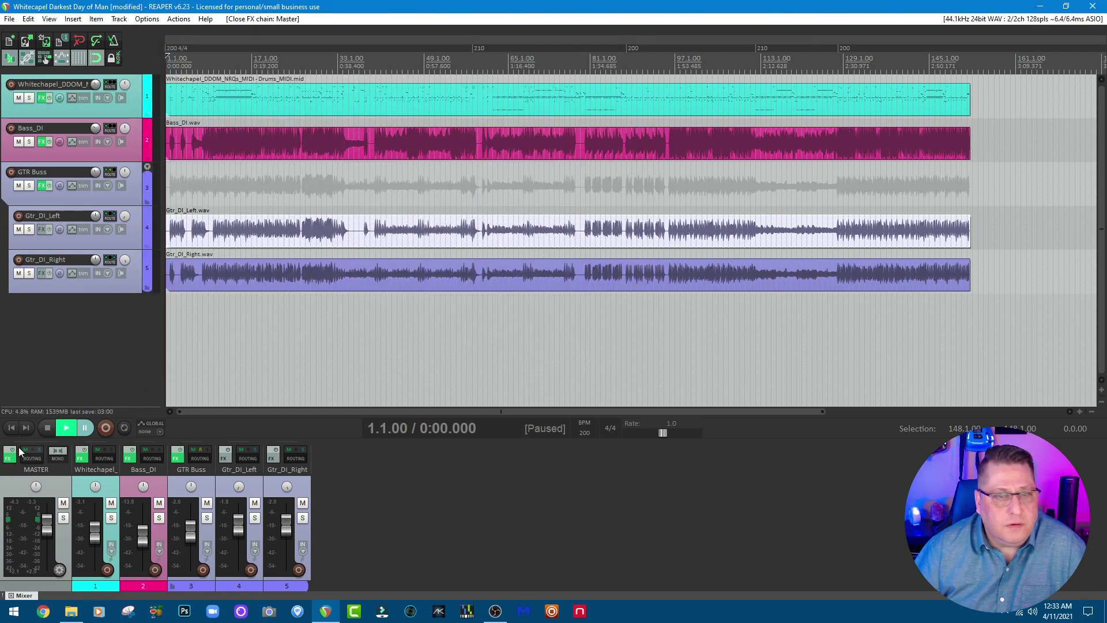
Inspect Superior Drummer's mixer and drum kit views on the Whitechapel MIDI drum track, and close its FX chain
click(82, 459)
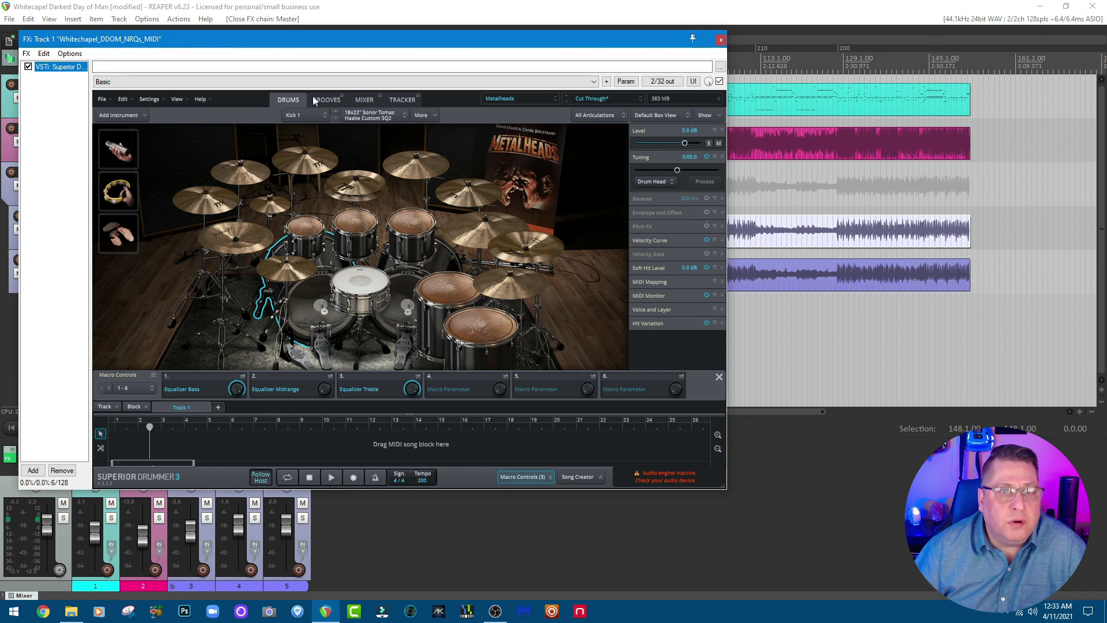
click(365, 100)
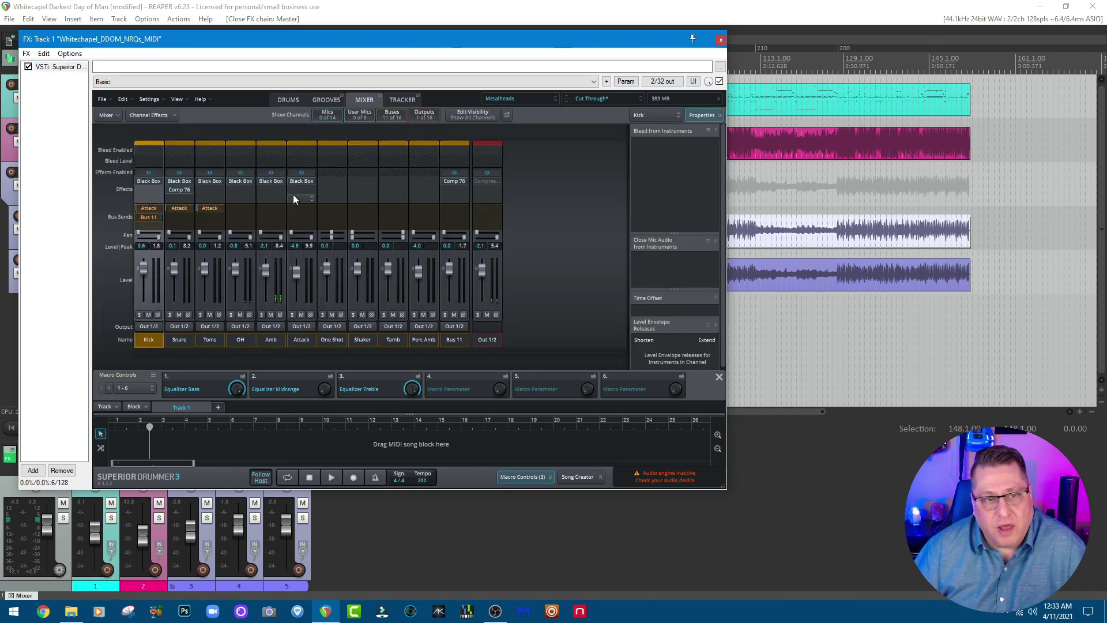
click(291, 99)
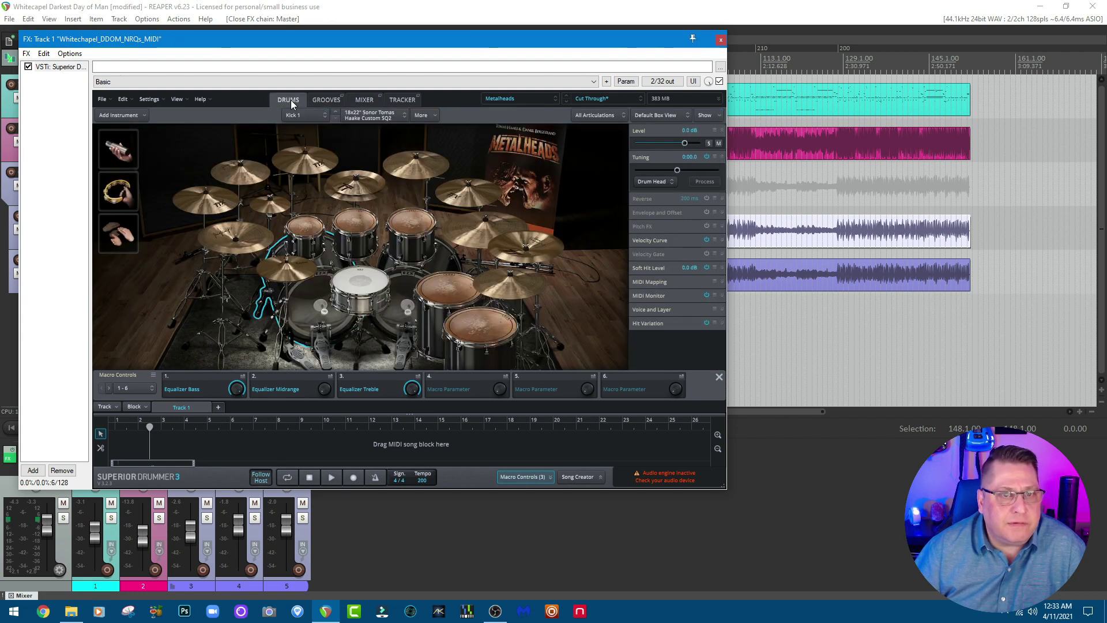
click(721, 41)
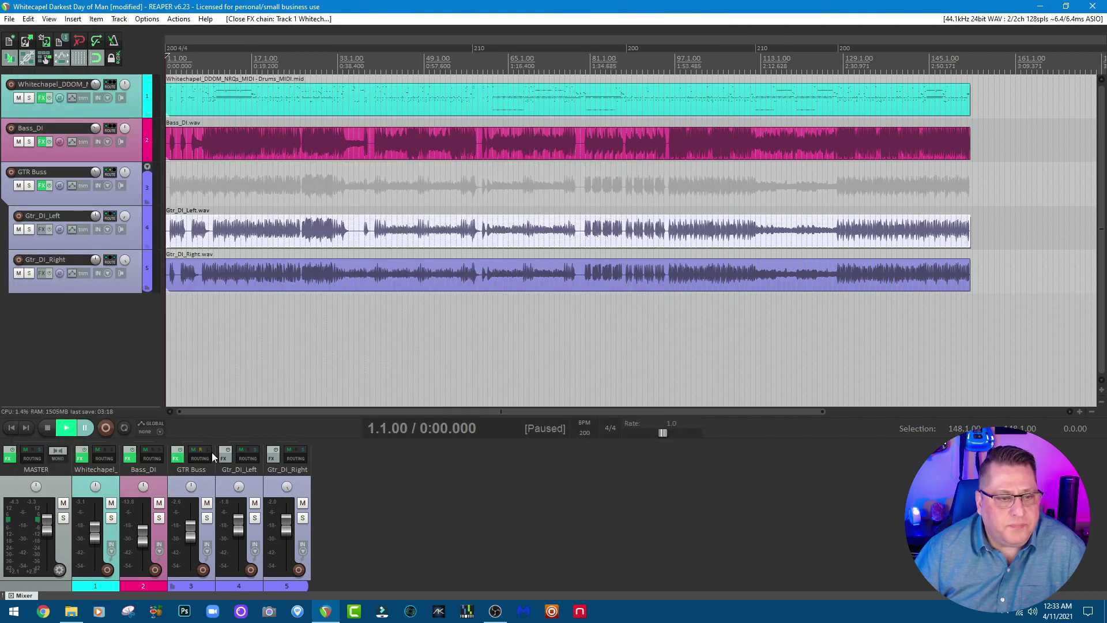
Examine the Bass_DI track's Mammoth settings and the low-cut, high-cut and bell bands in its Pro-Q 3, closing the chain when done
click(126, 459)
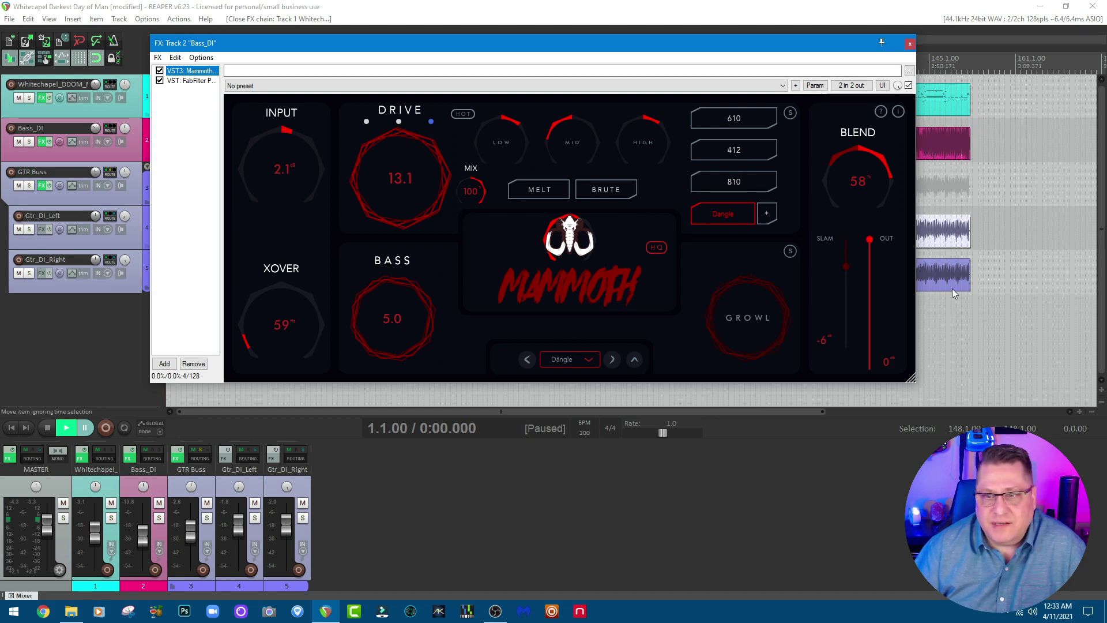
click(169, 82)
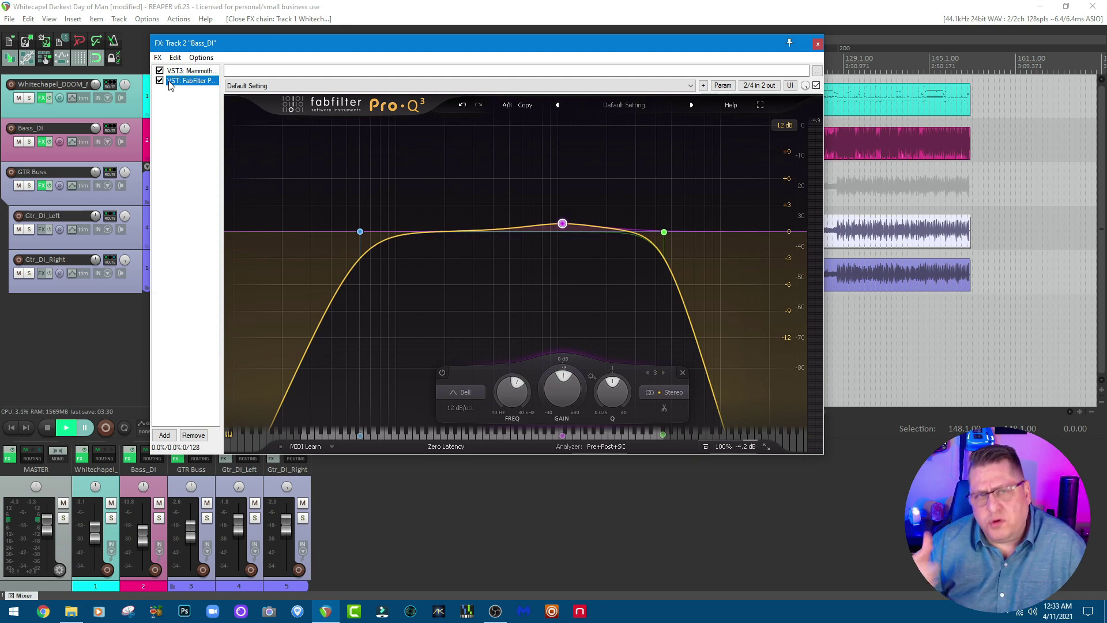
mouse_move(360, 232)
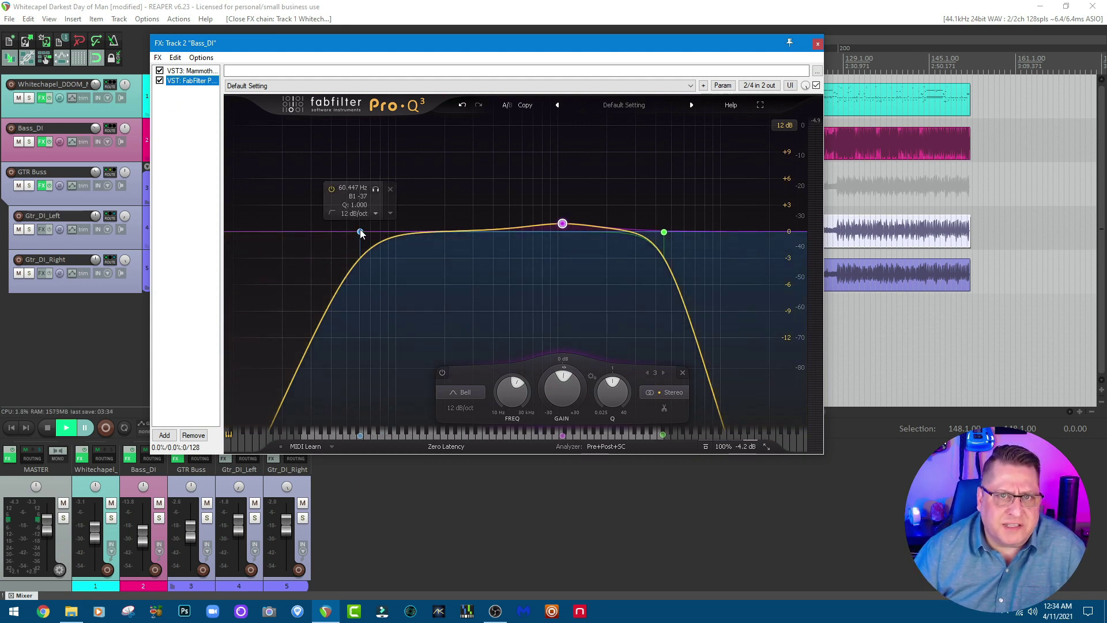
mouse_move(678, 233)
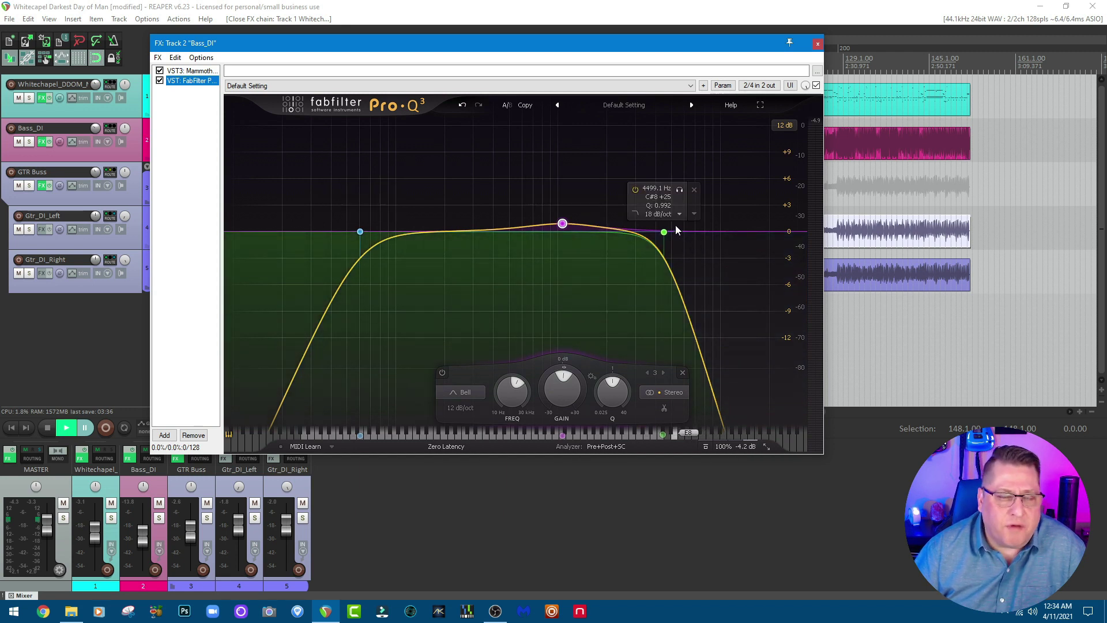
mouse_move(564, 226)
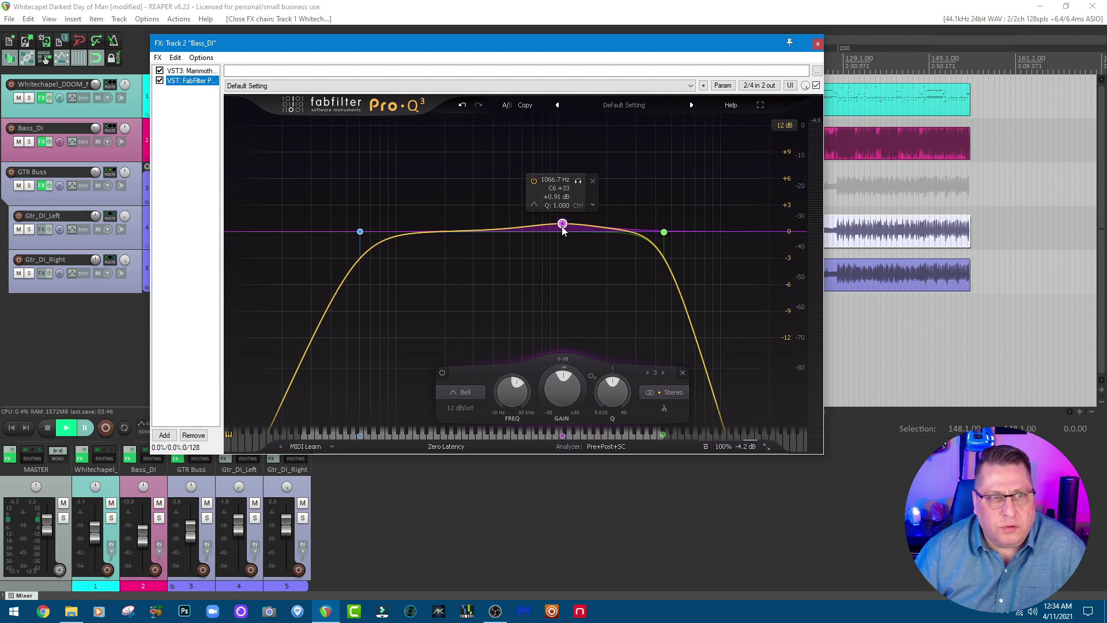
click(818, 44)
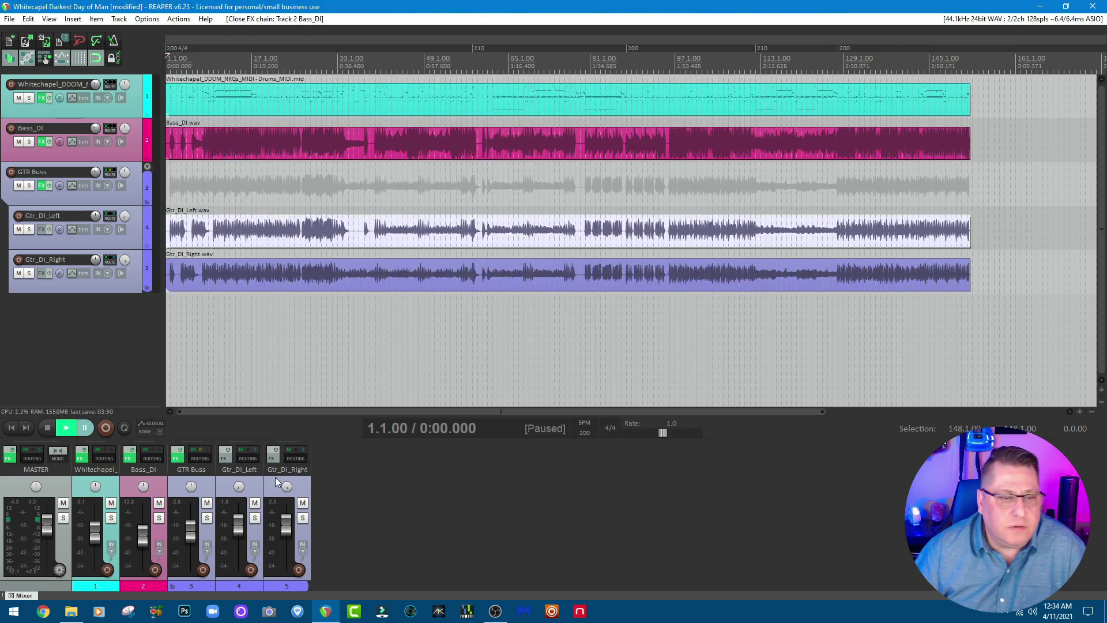
Show the Rhino amp plugin on the GTR Buss track and review its expanded IN and PRE sections
click(174, 458)
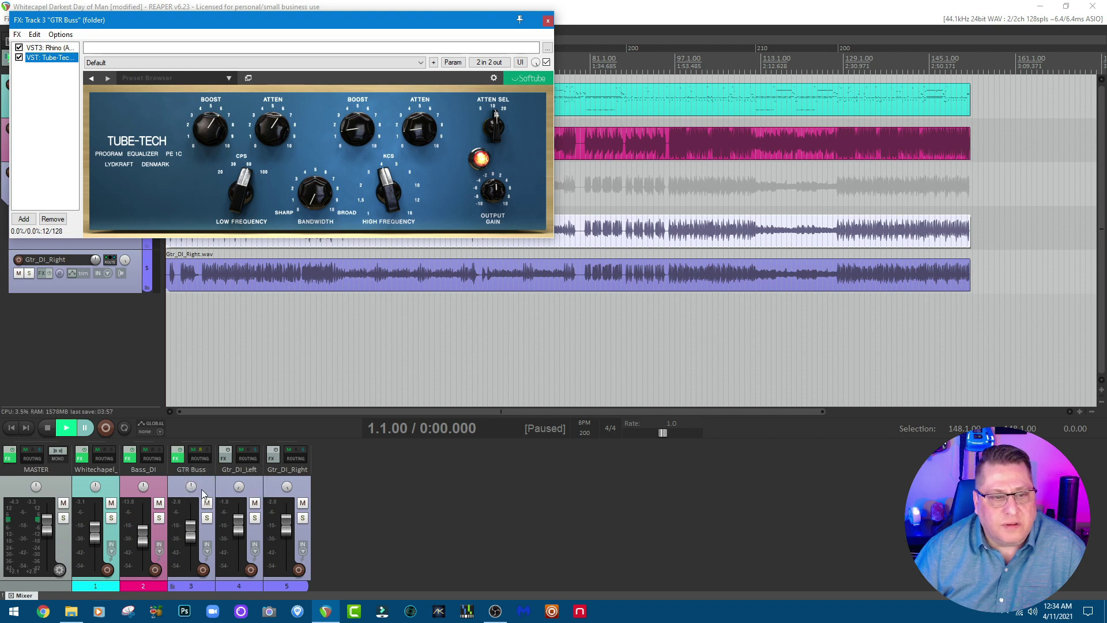
click(56, 48)
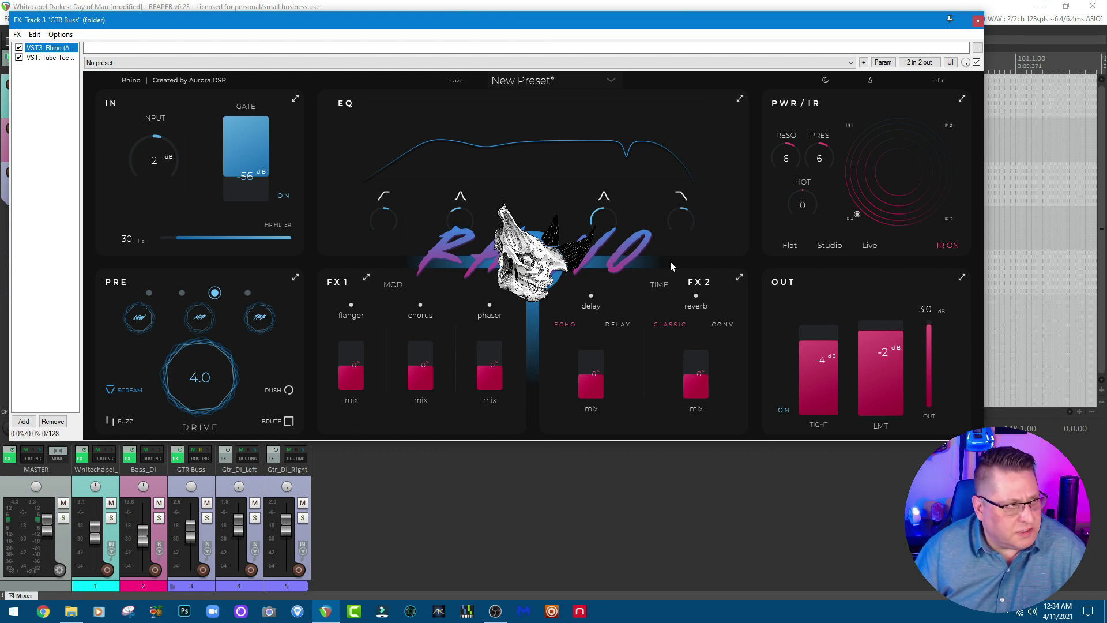
click(295, 100)
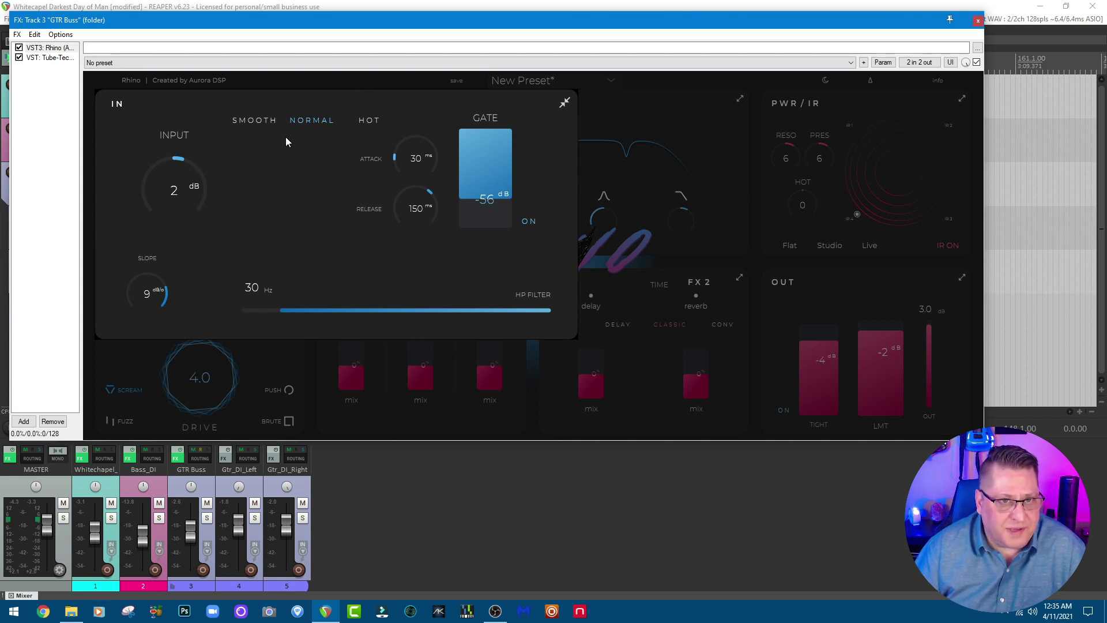
click(565, 103)
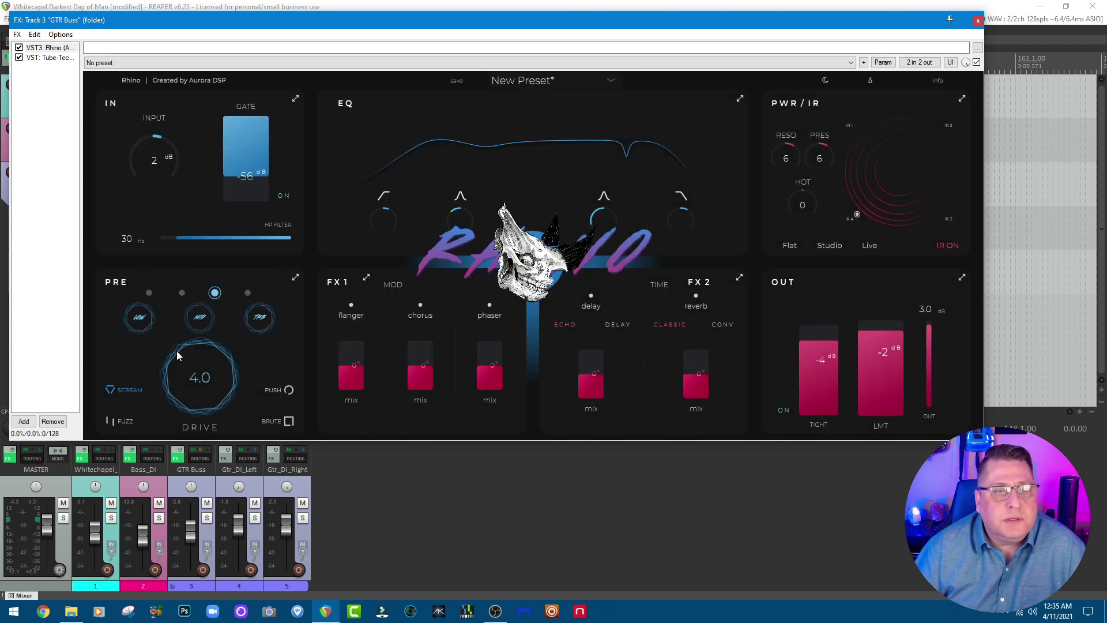
click(295, 278)
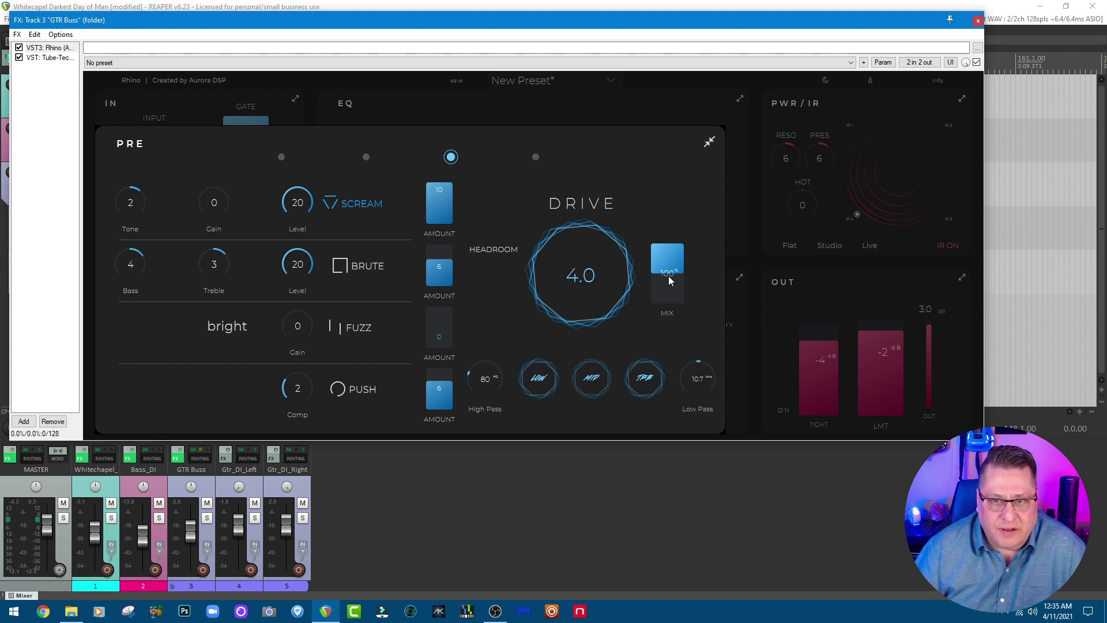
click(709, 142)
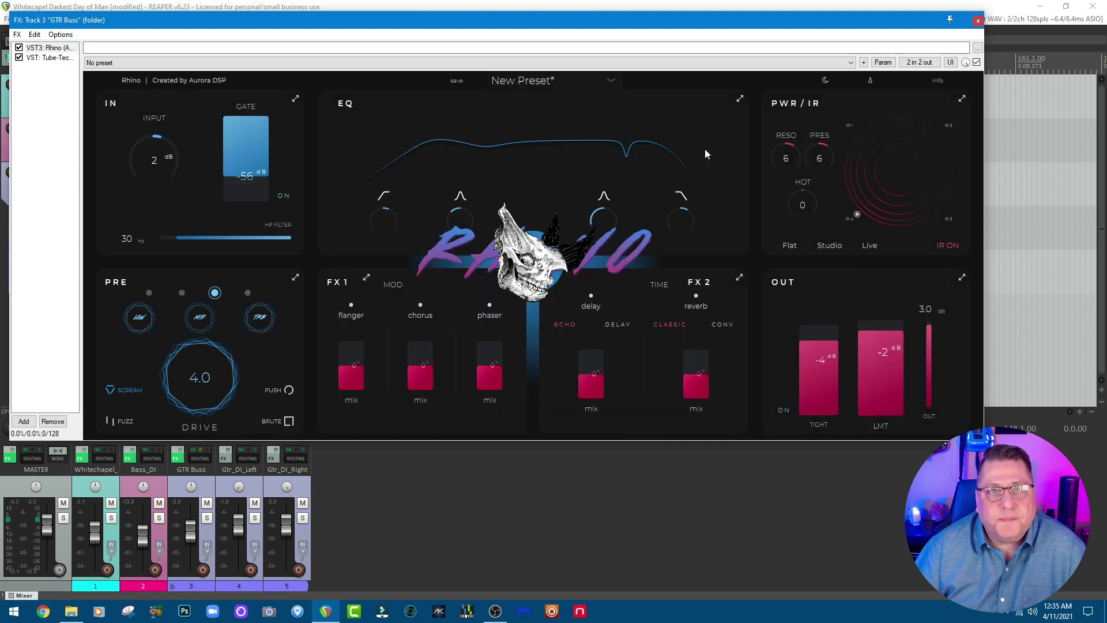
Review Rhino's expanded EQ, FX 1 modulation and FX 2 time-effect sections, collapsing each one after viewing
click(740, 99)
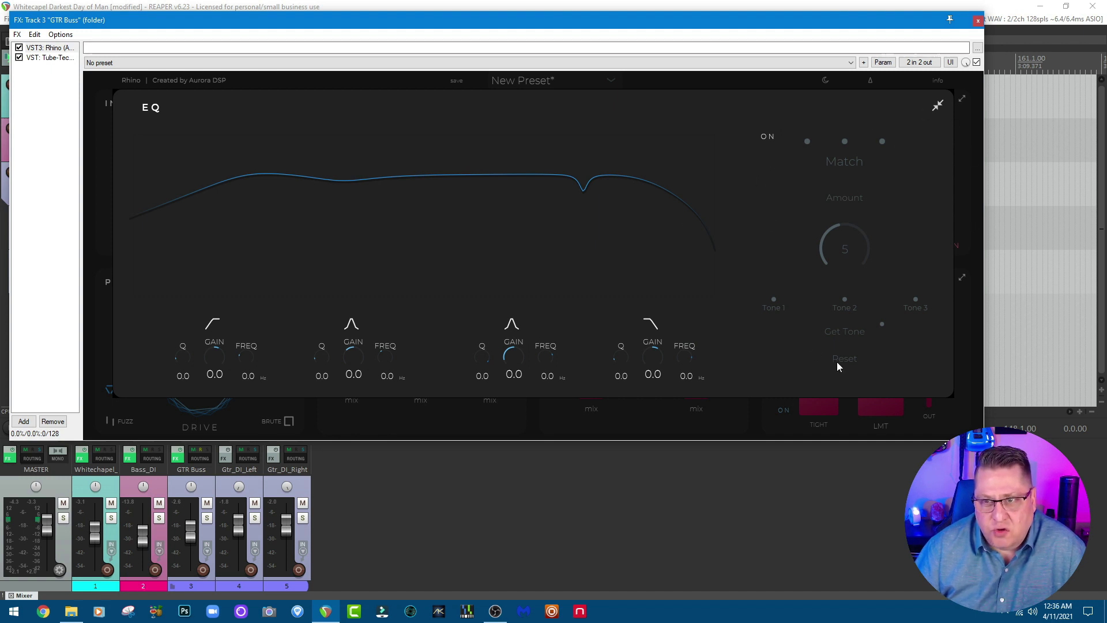
click(938, 107)
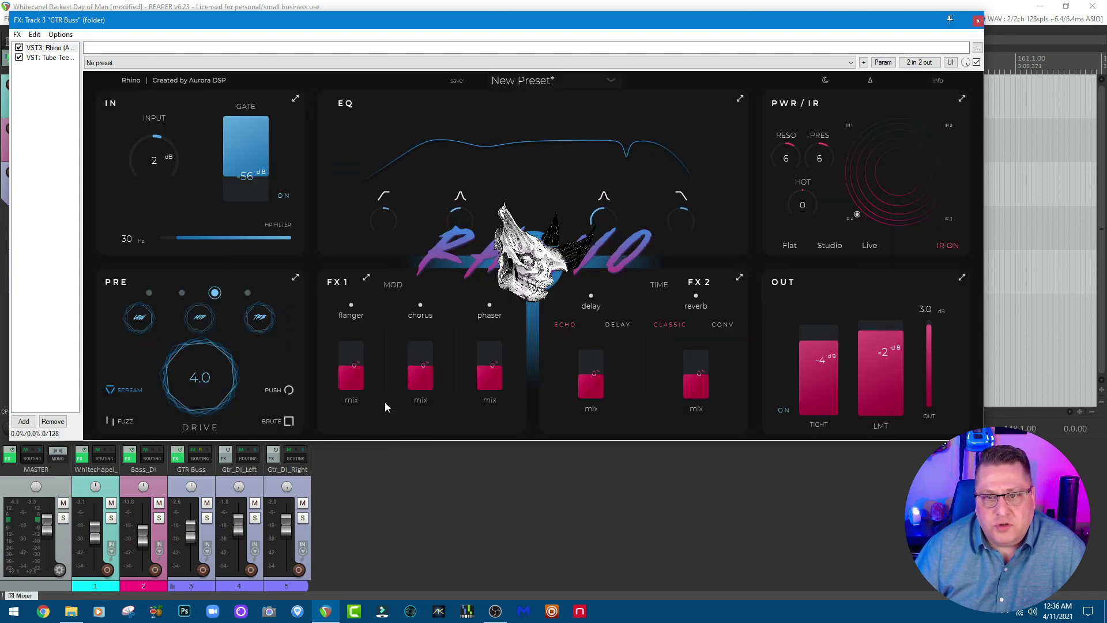
click(367, 277)
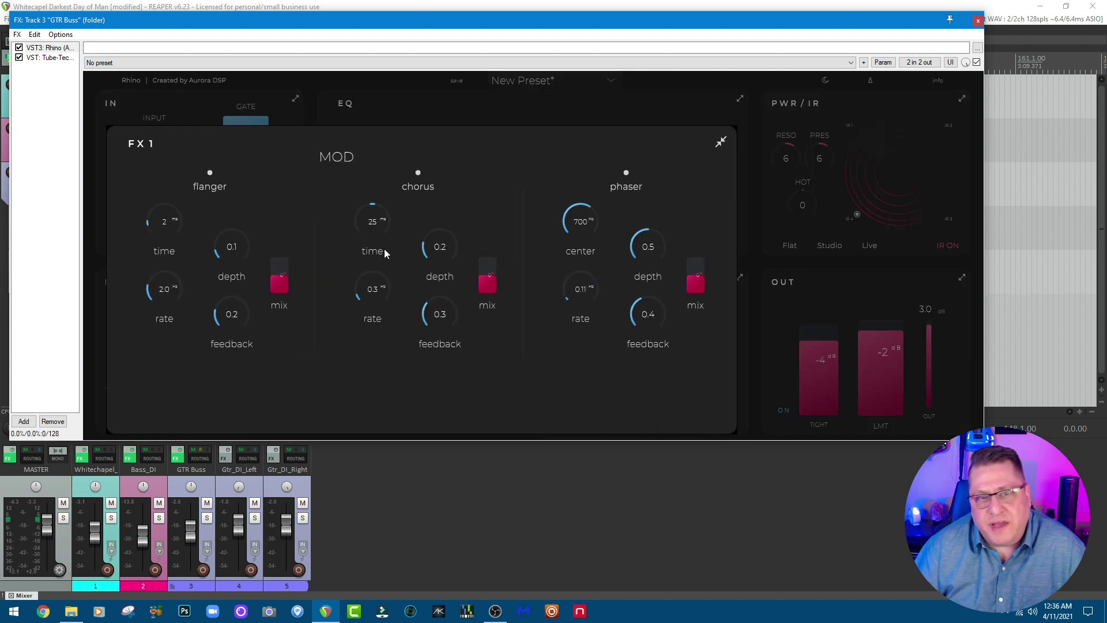
click(725, 144)
click(740, 276)
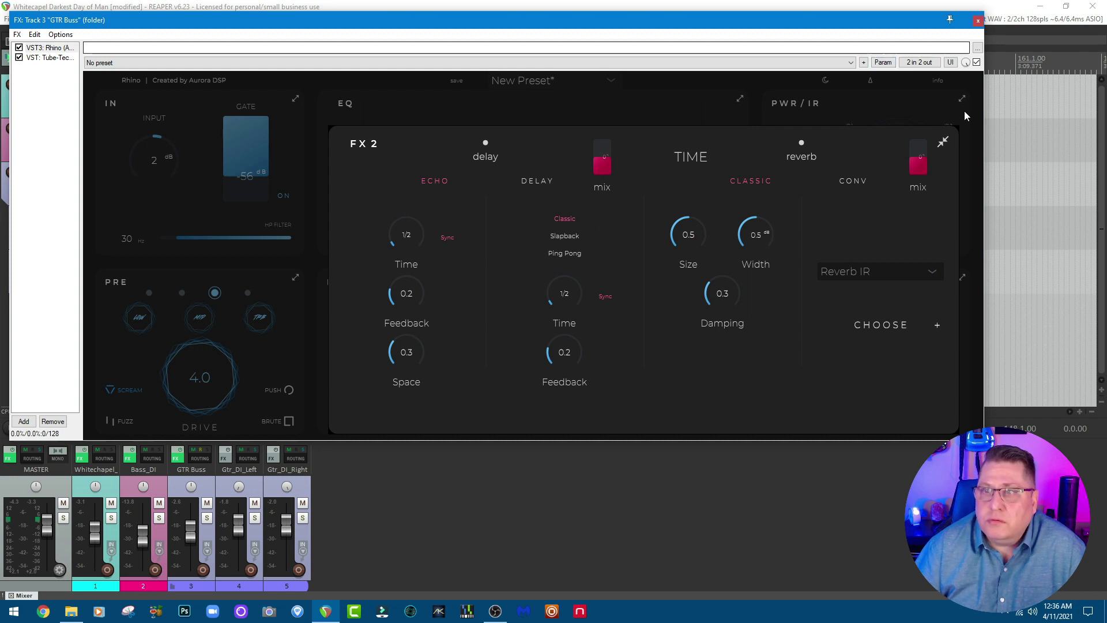
click(941, 143)
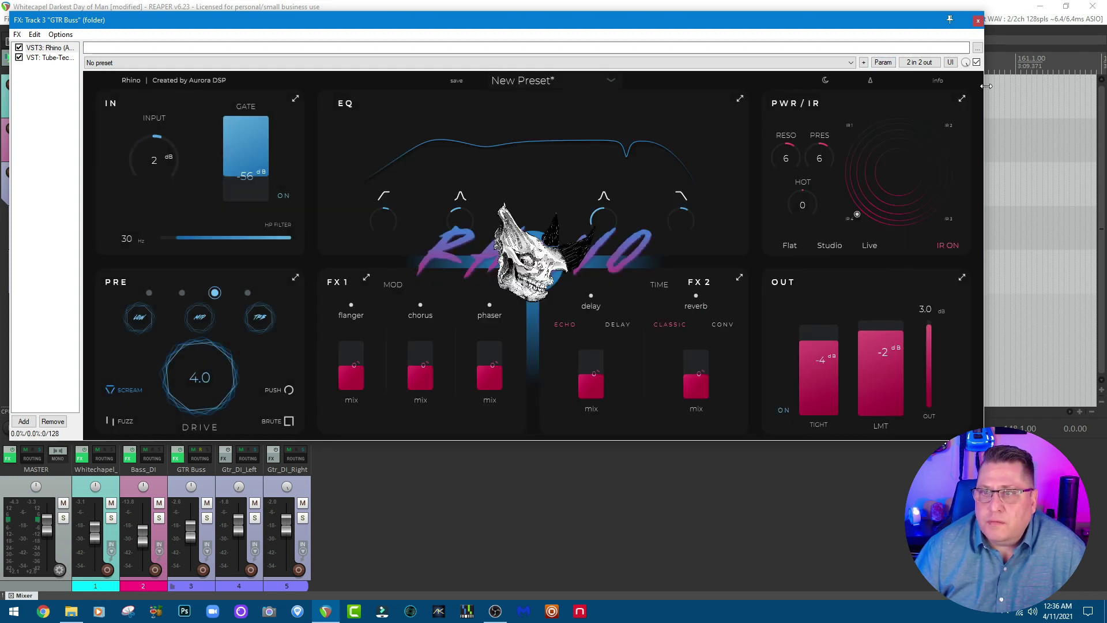
Examine Rhino's expanded PWR/IR cabinet section and OUT section, collapsing each one after viewing
click(961, 99)
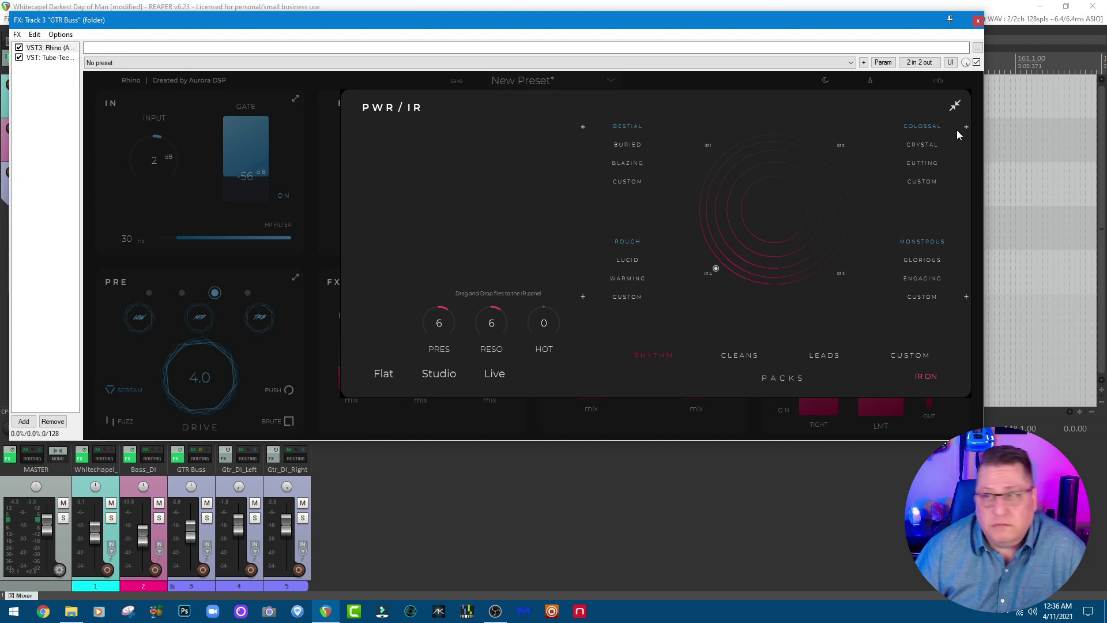
click(956, 106)
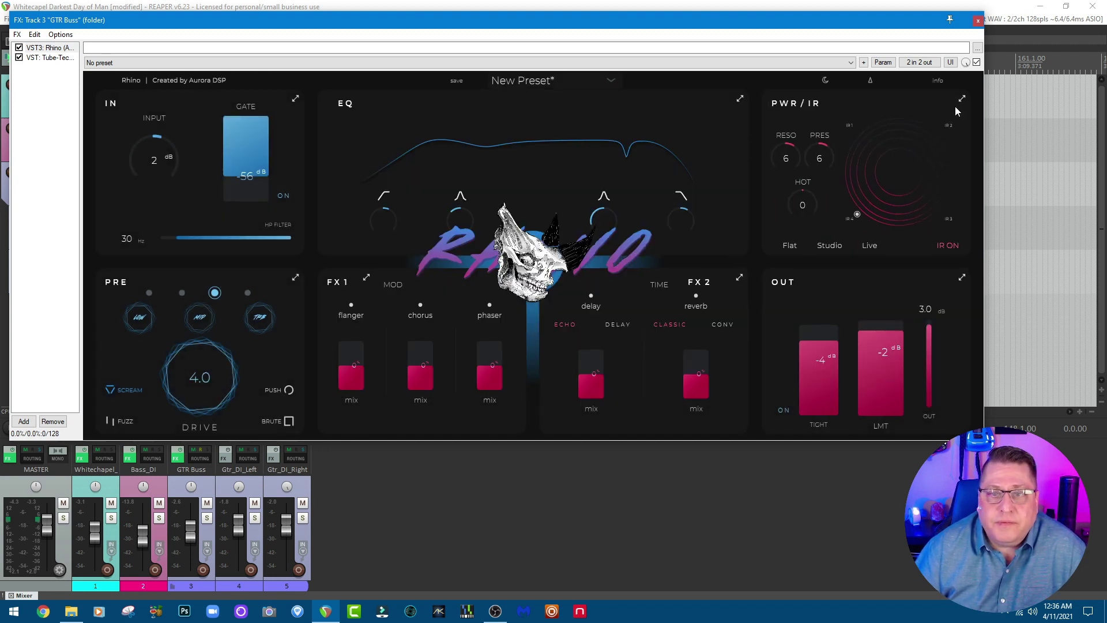
click(961, 279)
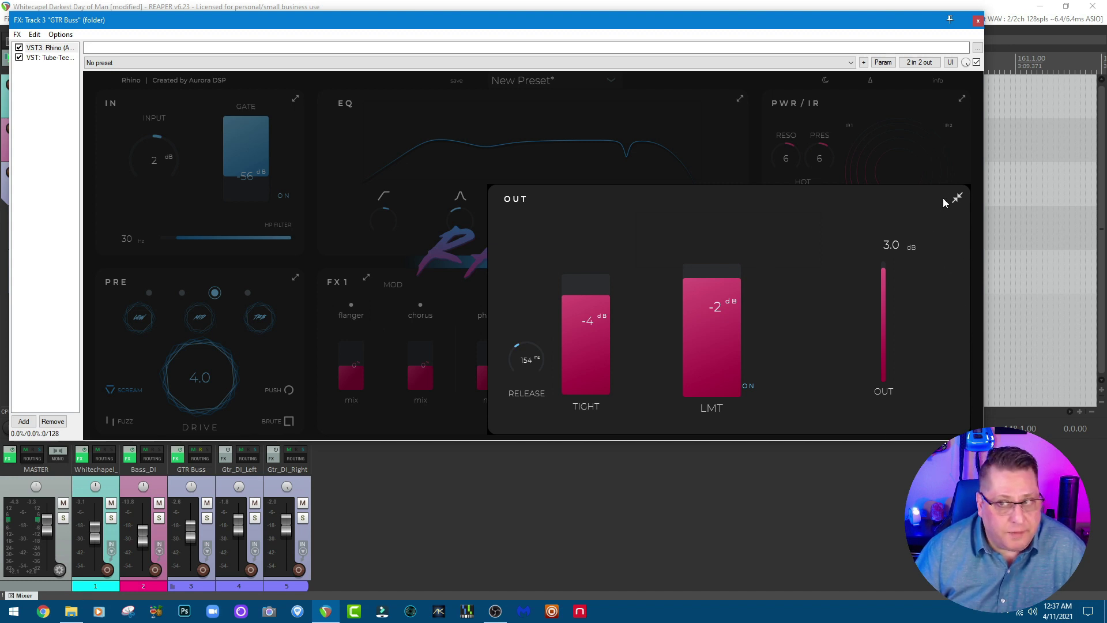
click(957, 198)
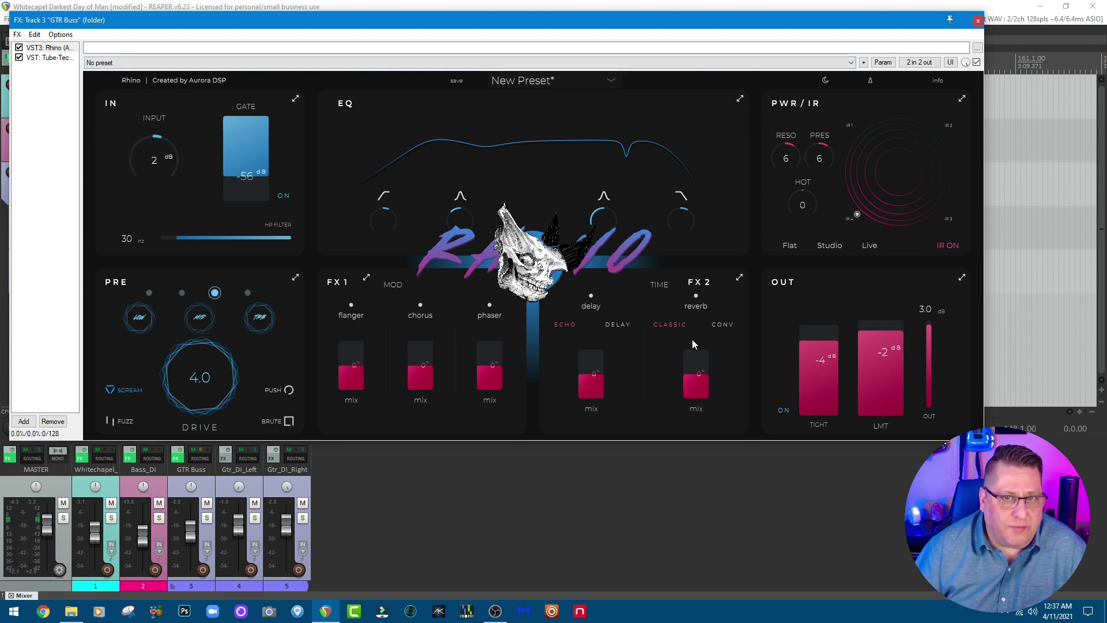
Check the Tube-Tech PE 1C equalizer on the GTR Buss, return to Rhino and close the FX chain
click(56, 57)
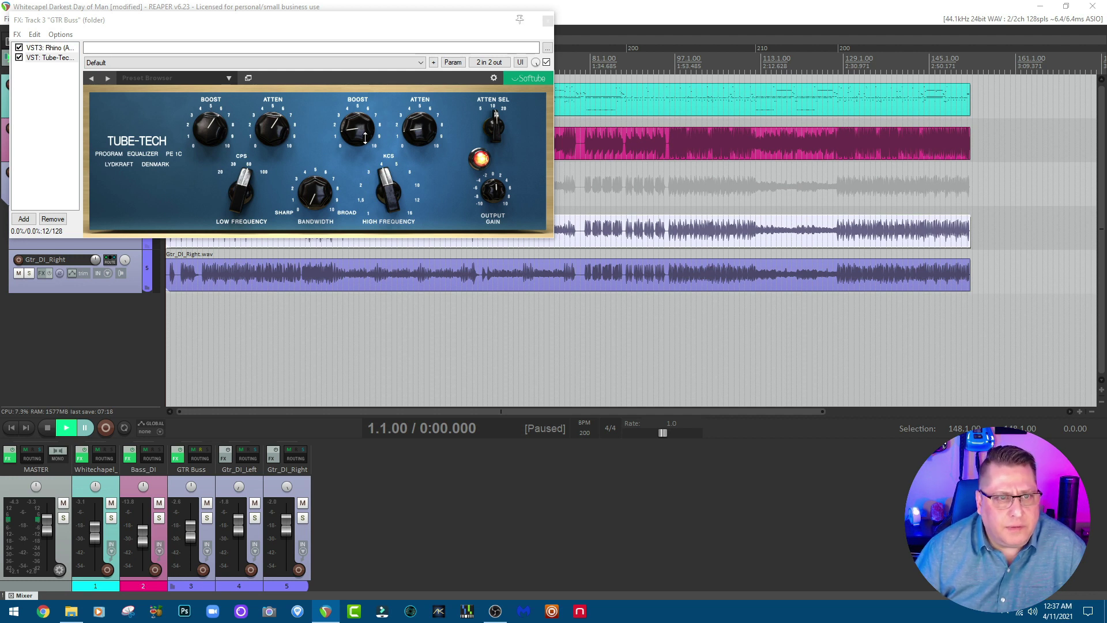
click(52, 49)
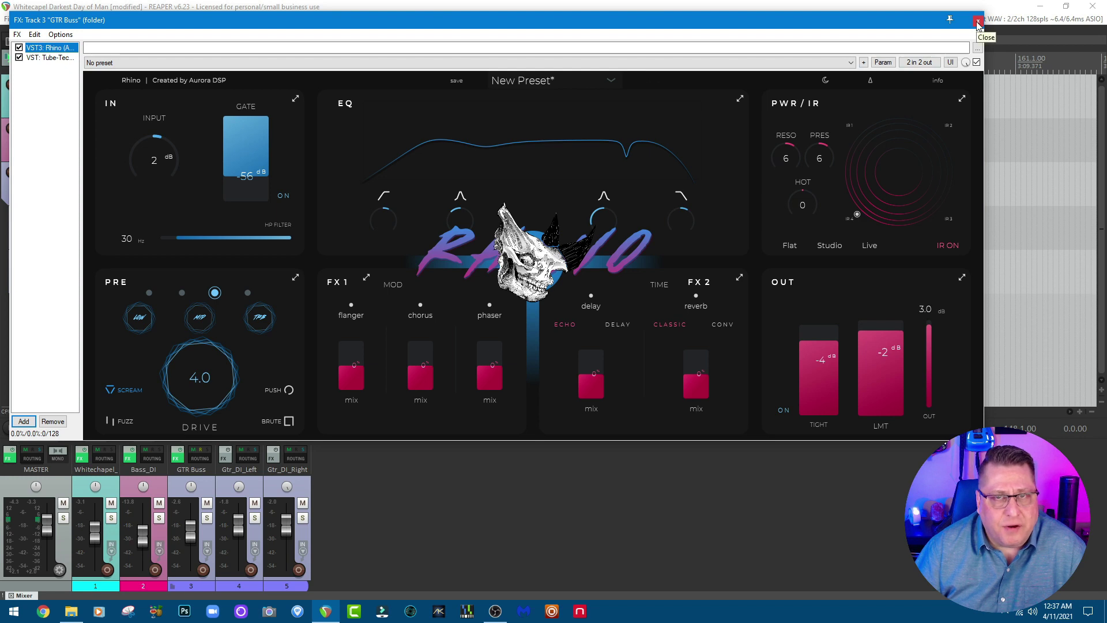
click(979, 22)
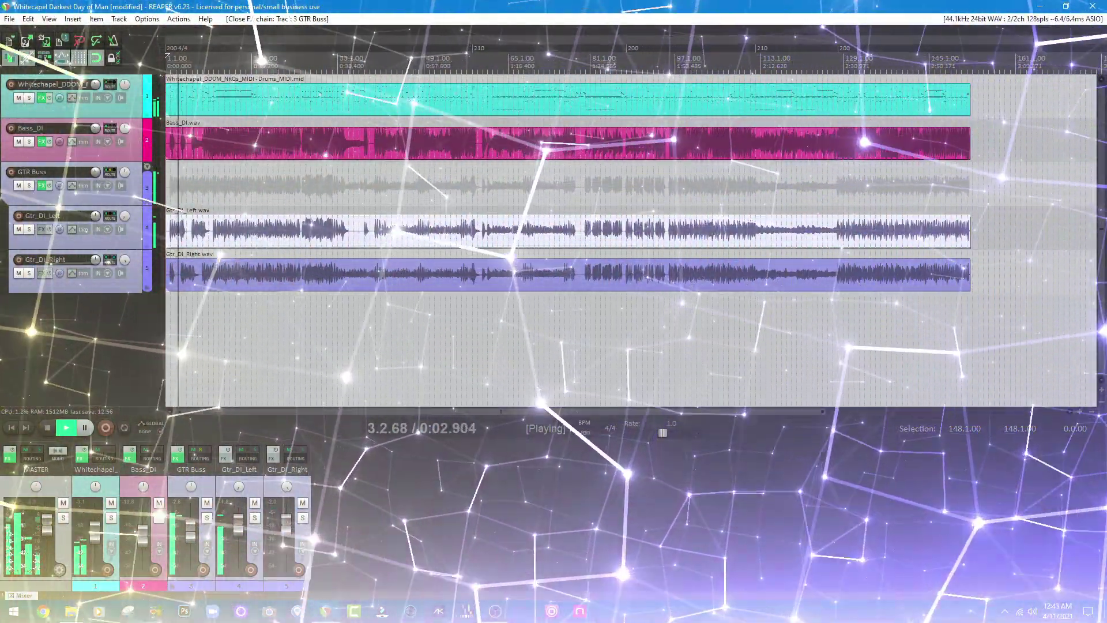
View the master track's CLA MixDown and Maag EQ4 plugins during song playback, and close the FX chain
click(11, 459)
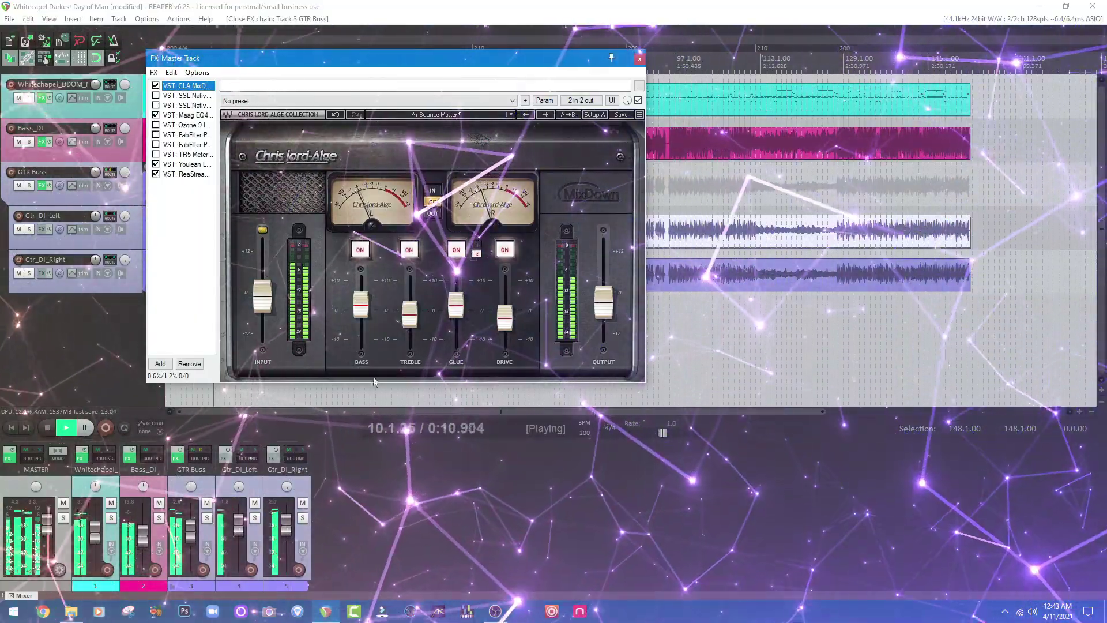
click(184, 116)
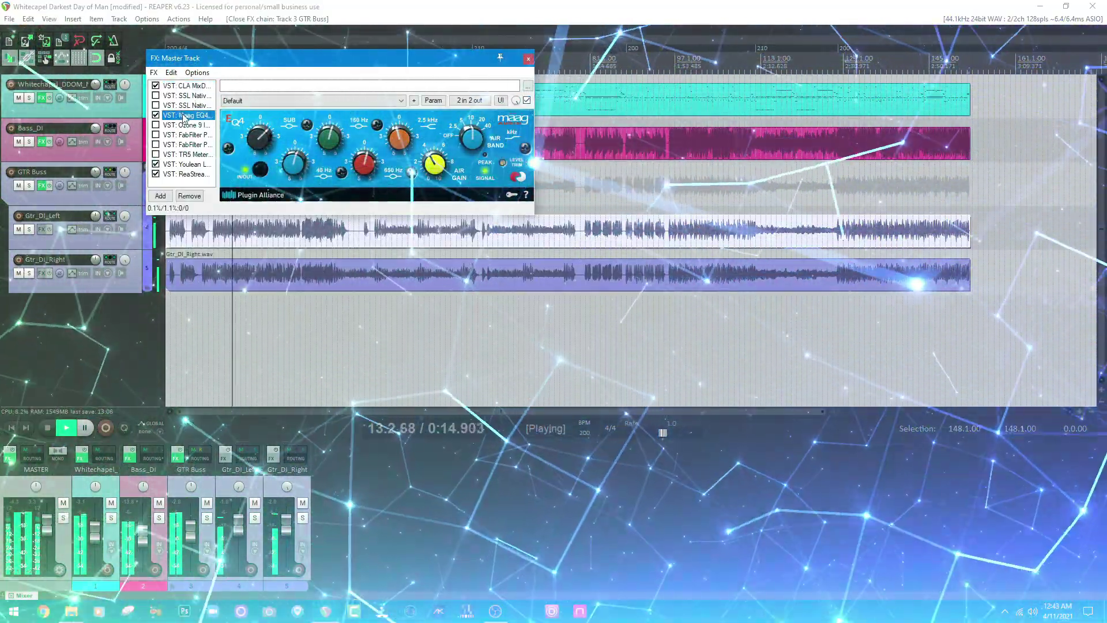
click(192, 87)
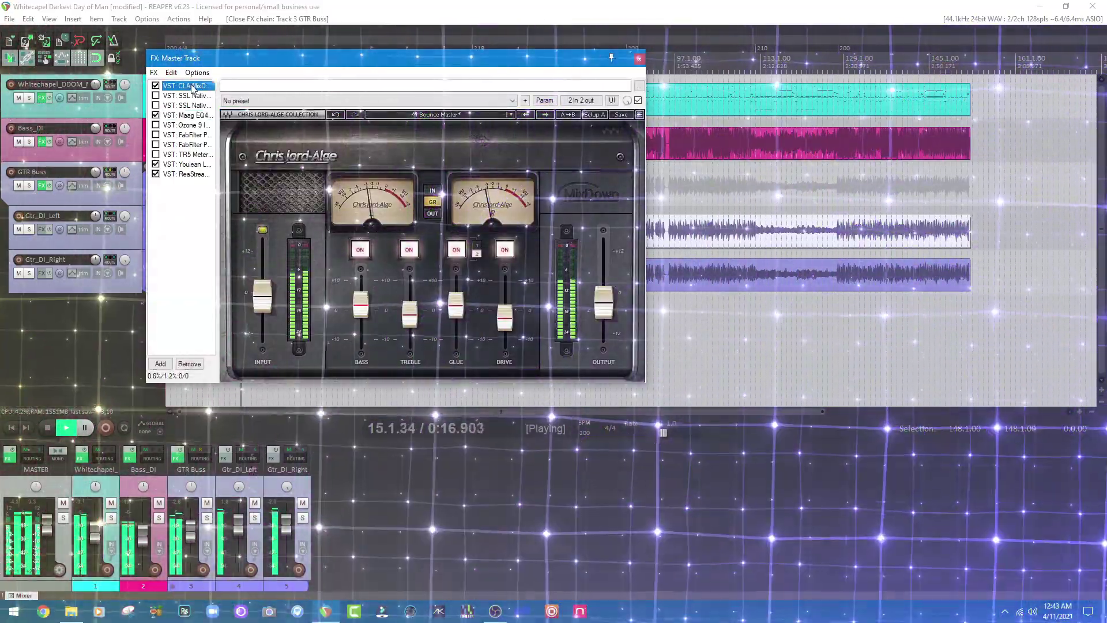
click(639, 59)
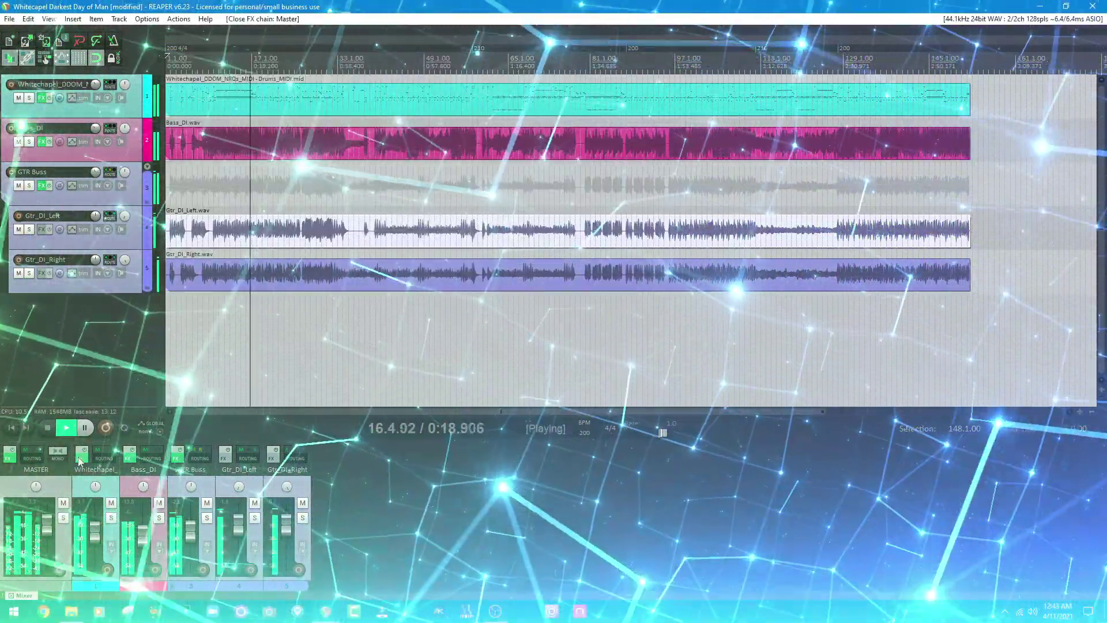
View the drum track's Superior Drummer 3 mixer and drum kit during playback, and close the FX chain
click(81, 458)
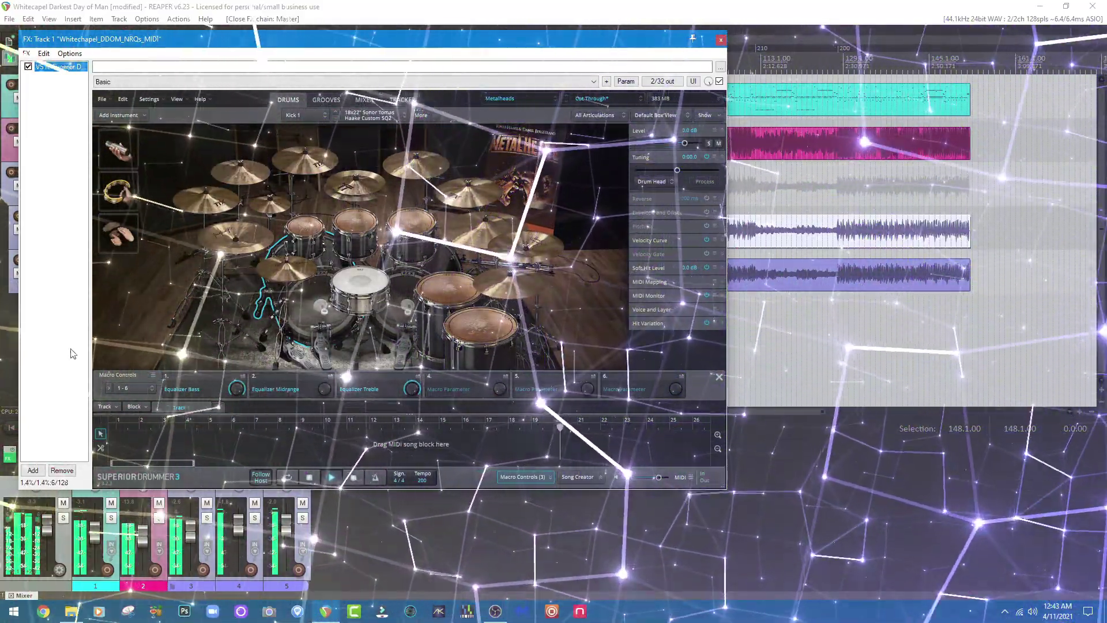
click(367, 100)
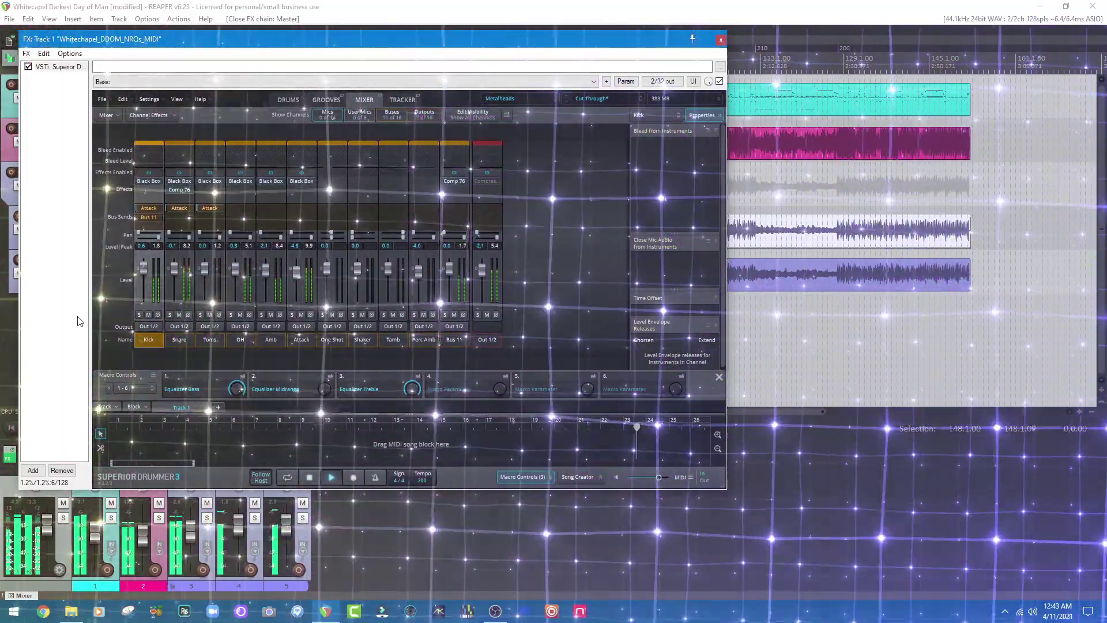
click(294, 99)
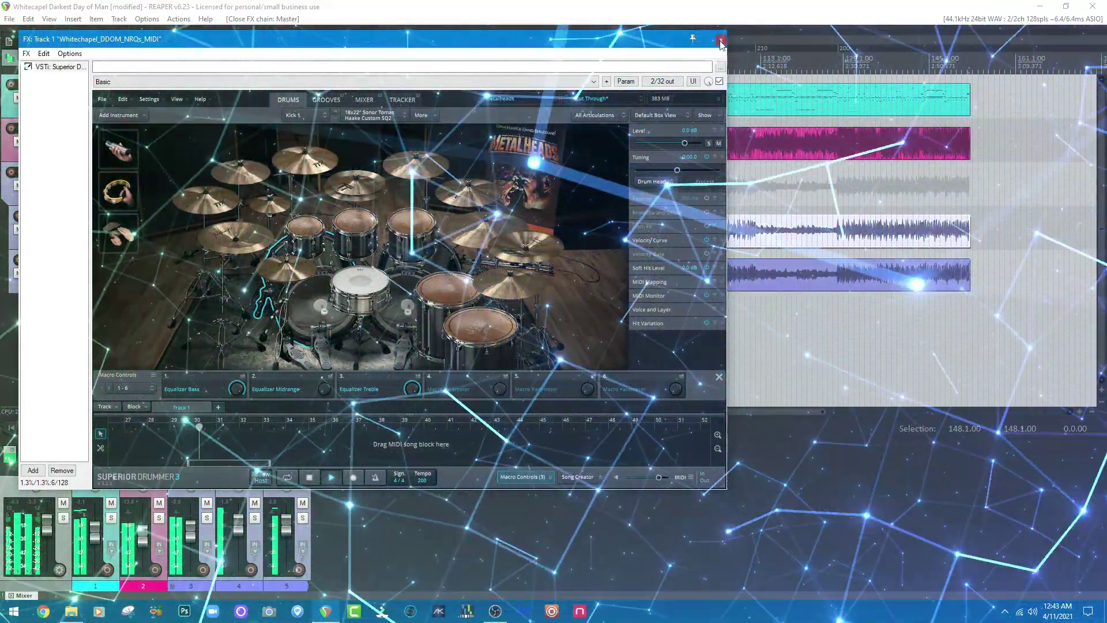
click(720, 41)
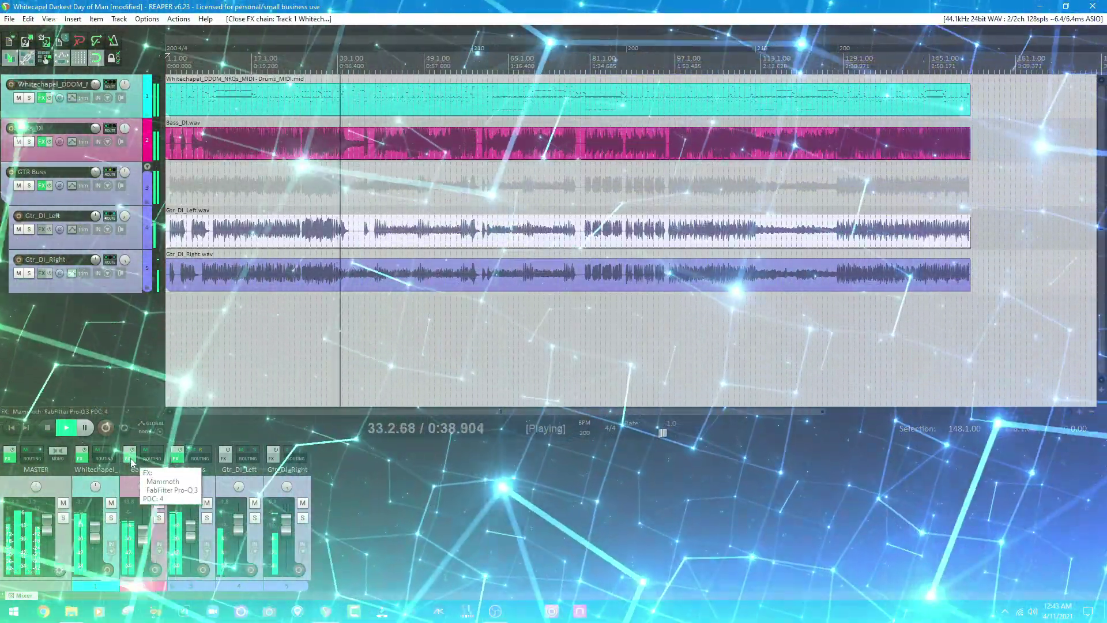
Compare the FabFilter Pro-Q 3 and Mammoth plugins on the Bass_DI track during playback, and close the FX chain
click(131, 462)
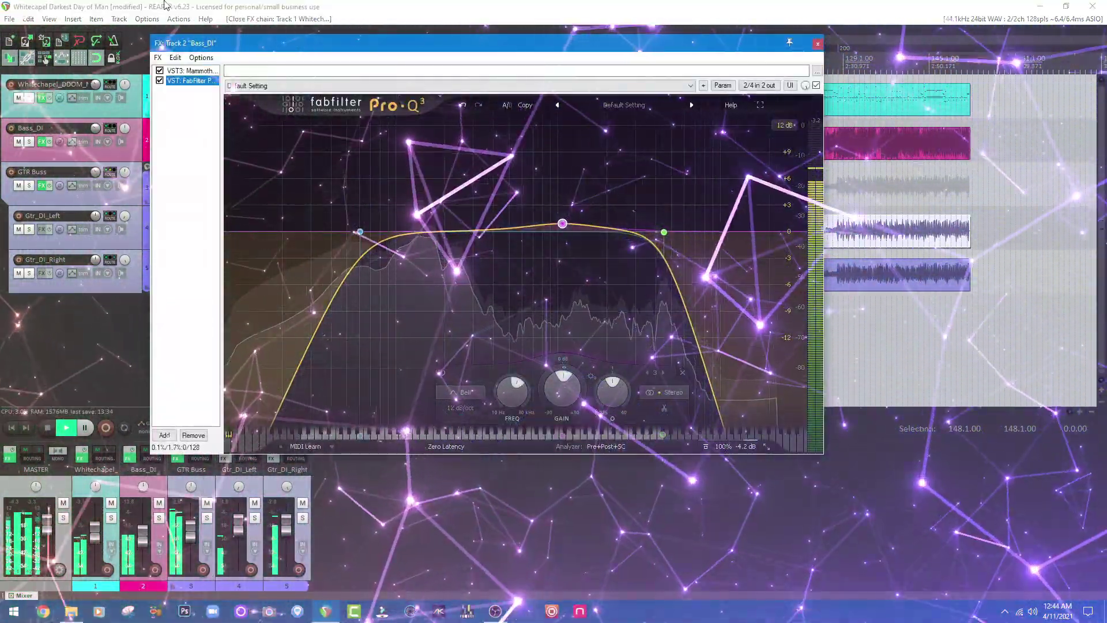
click(178, 71)
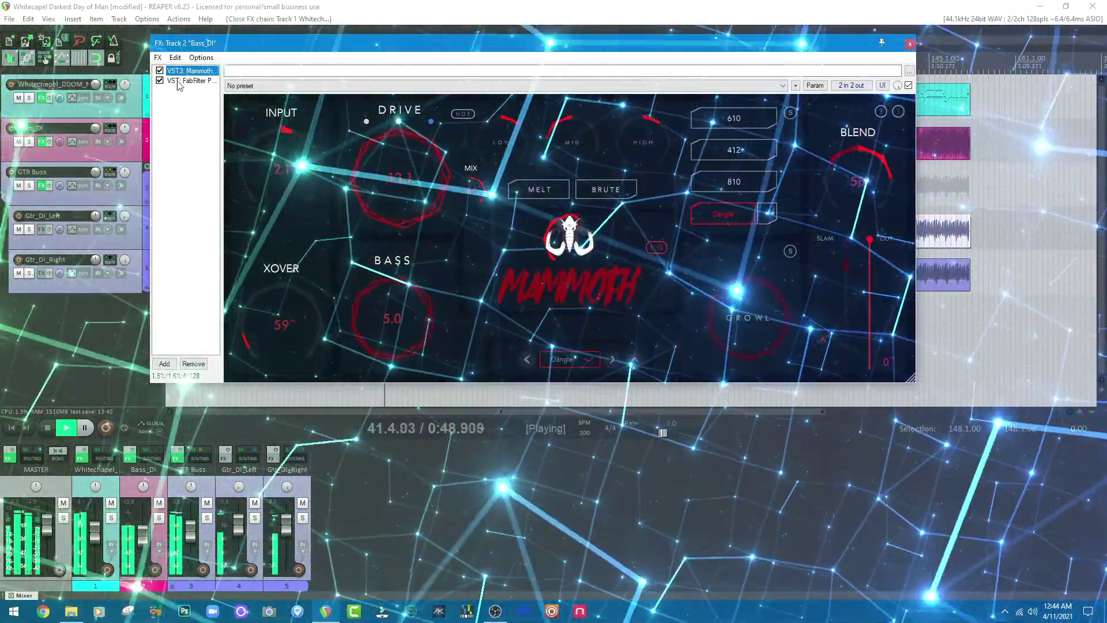
click(178, 81)
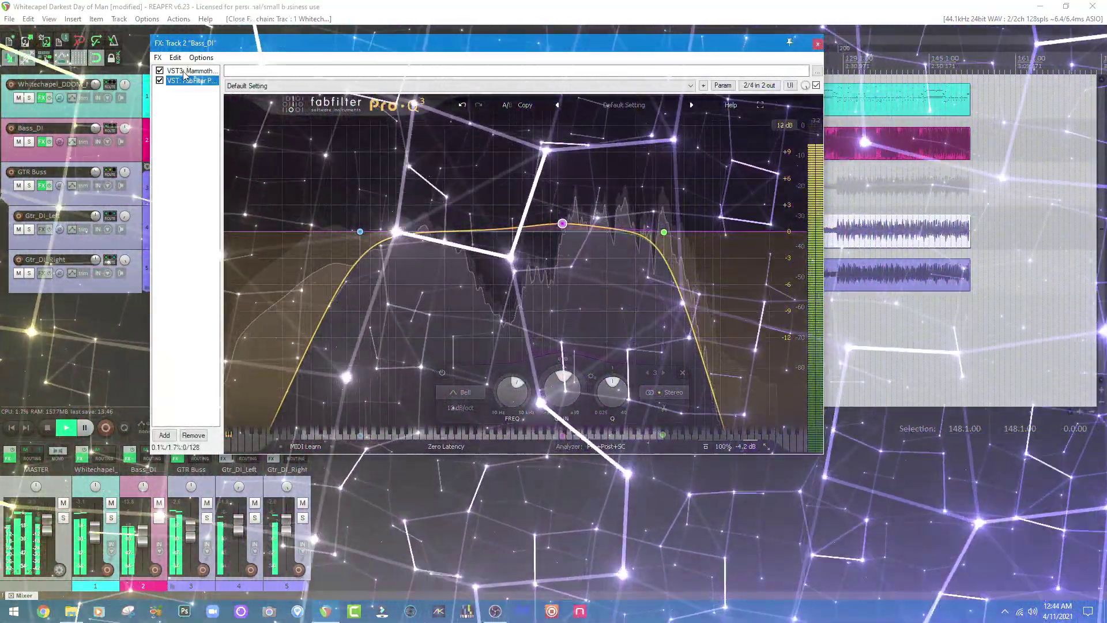
click(184, 72)
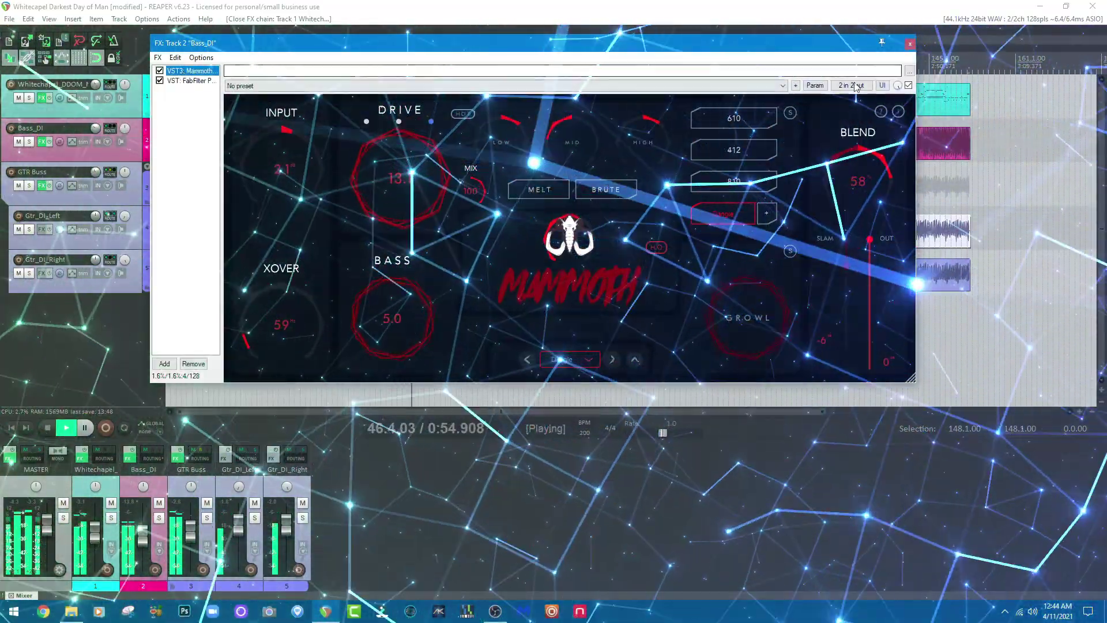
click(909, 44)
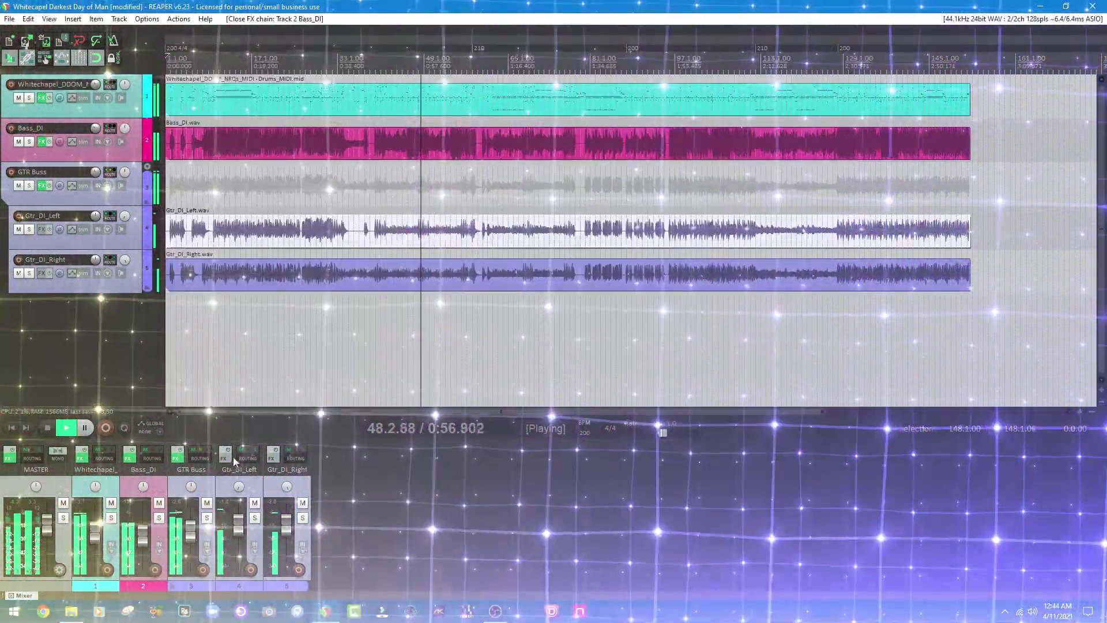
Open the GTR Buss FX chain during playback and view Rhino's expanded EQ, PWR/IR and OUT sections, collapsing each one after viewing
click(176, 459)
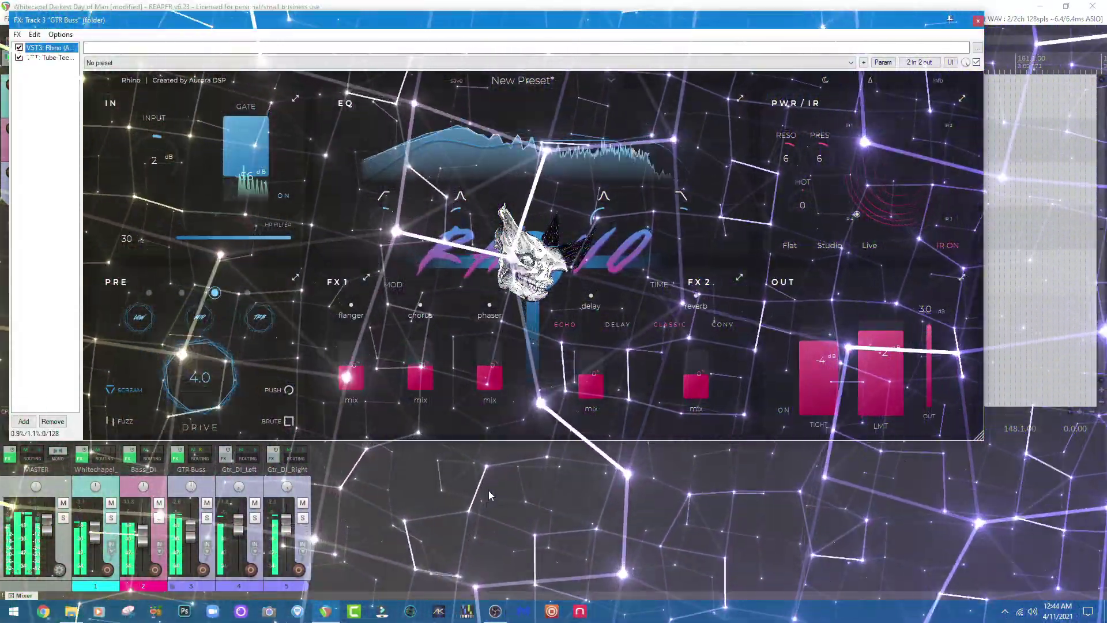
click(740, 98)
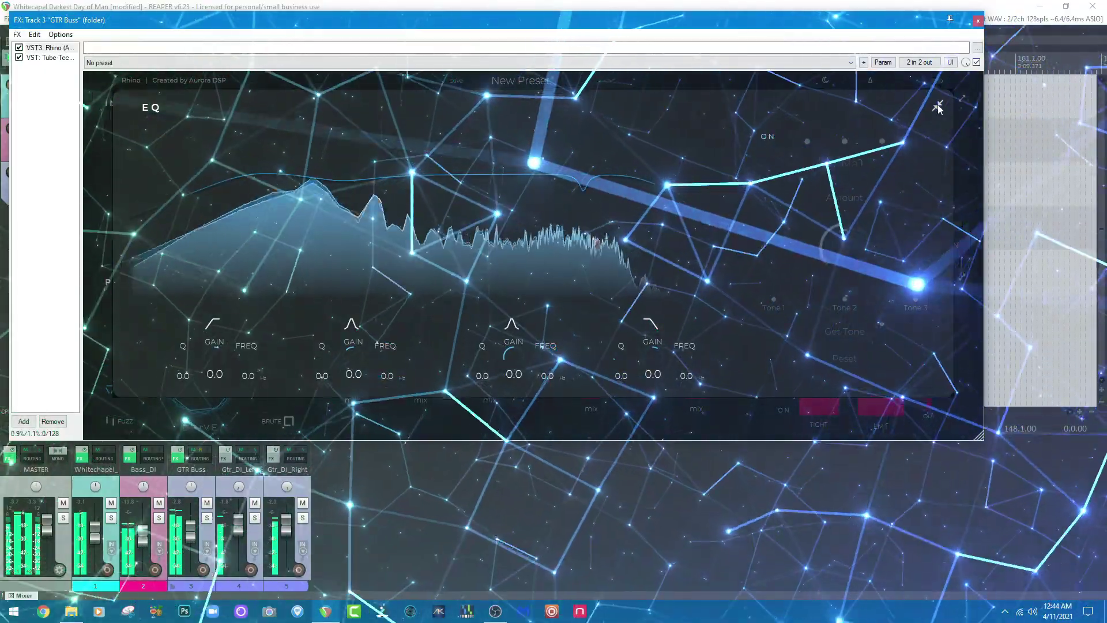
click(937, 107)
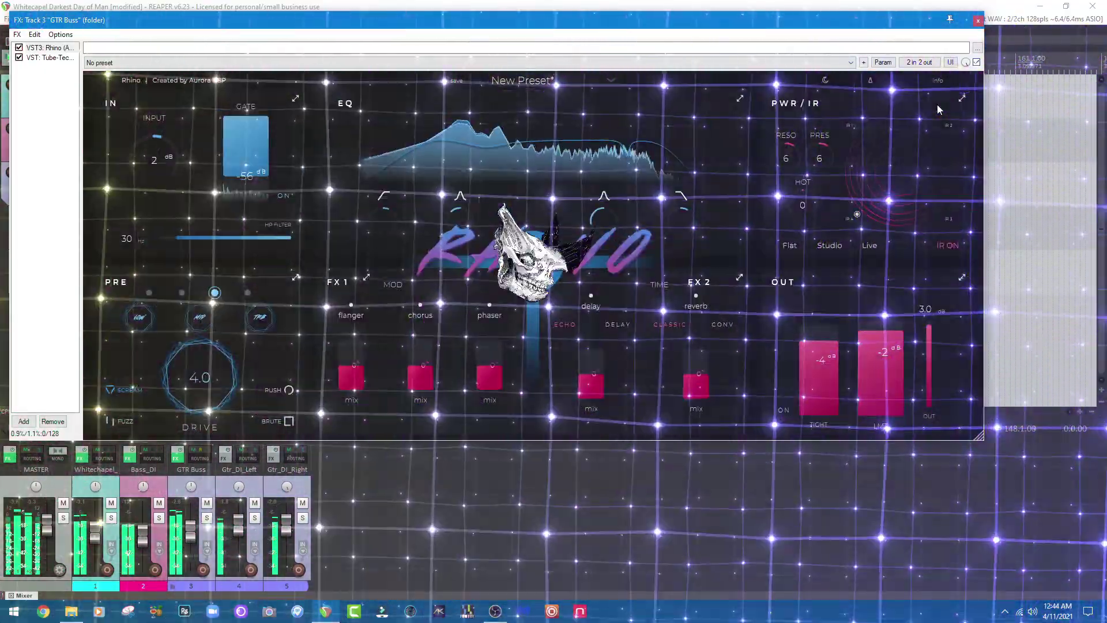
click(961, 103)
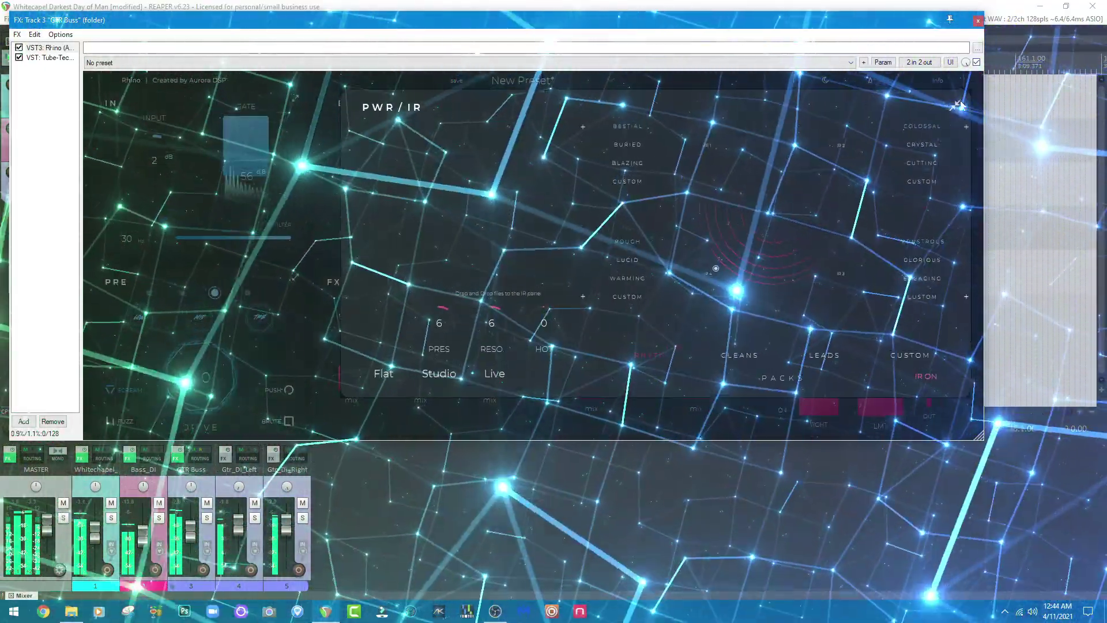
click(961, 103)
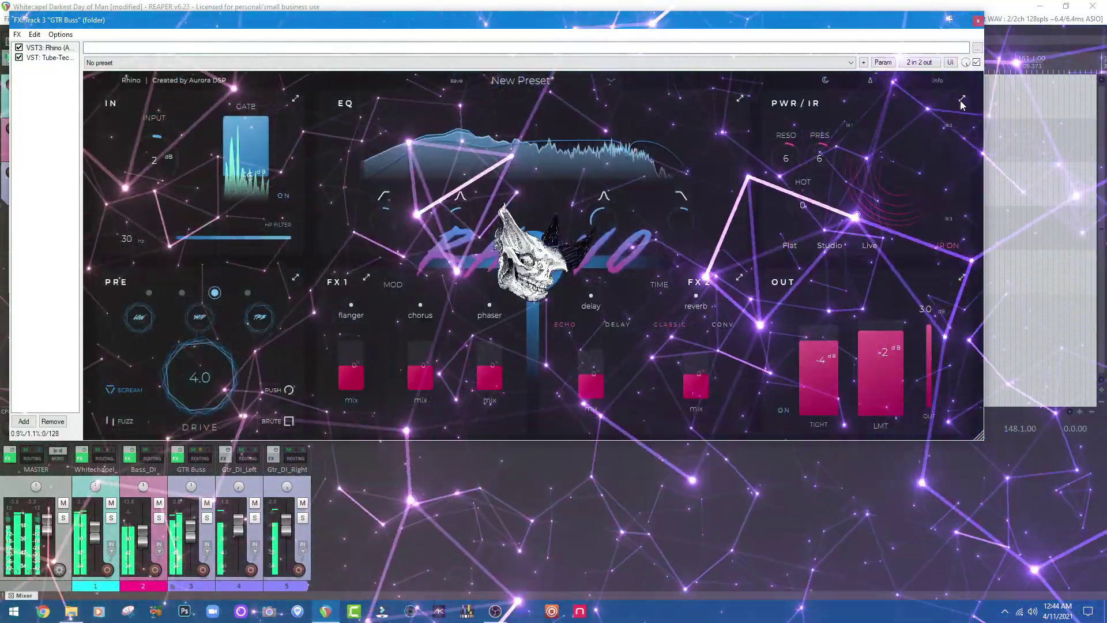
click(961, 278)
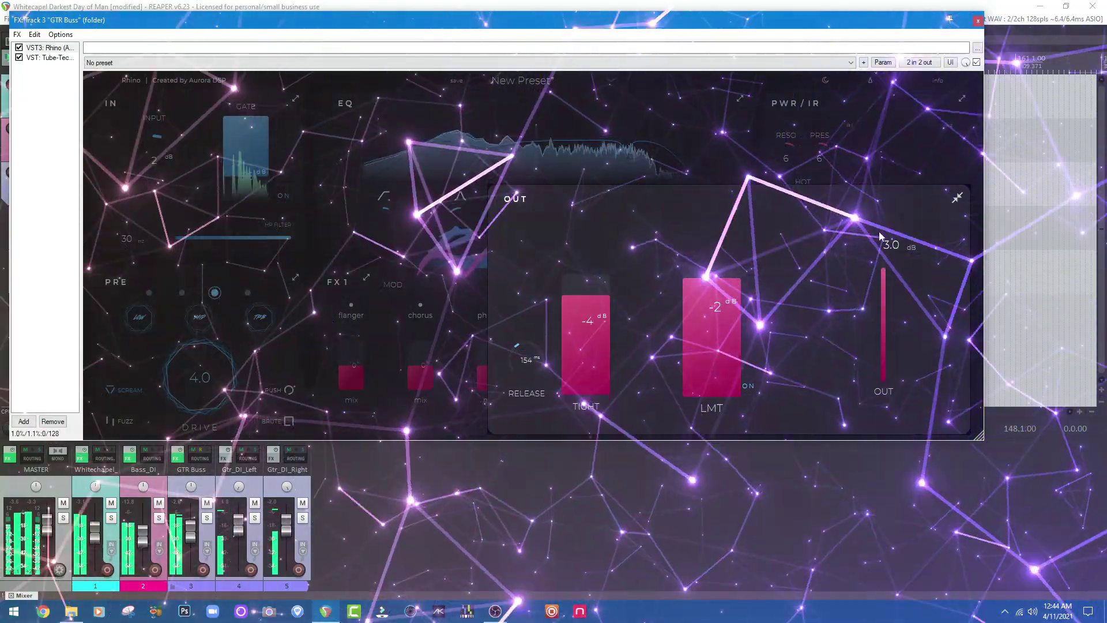
click(956, 198)
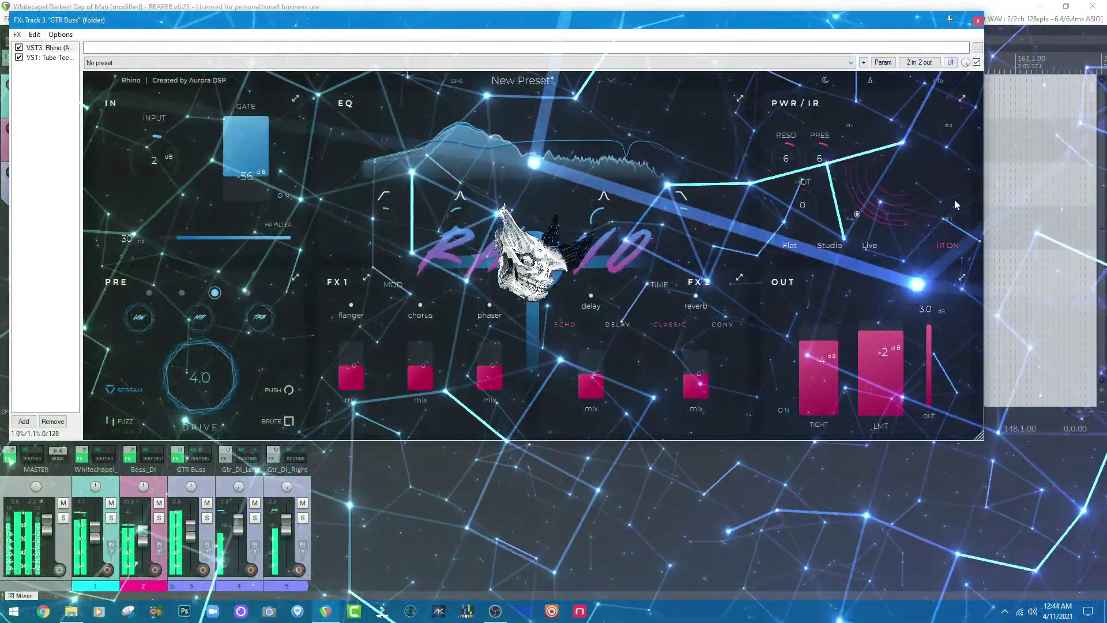
drag(594, 22, 600, 26)
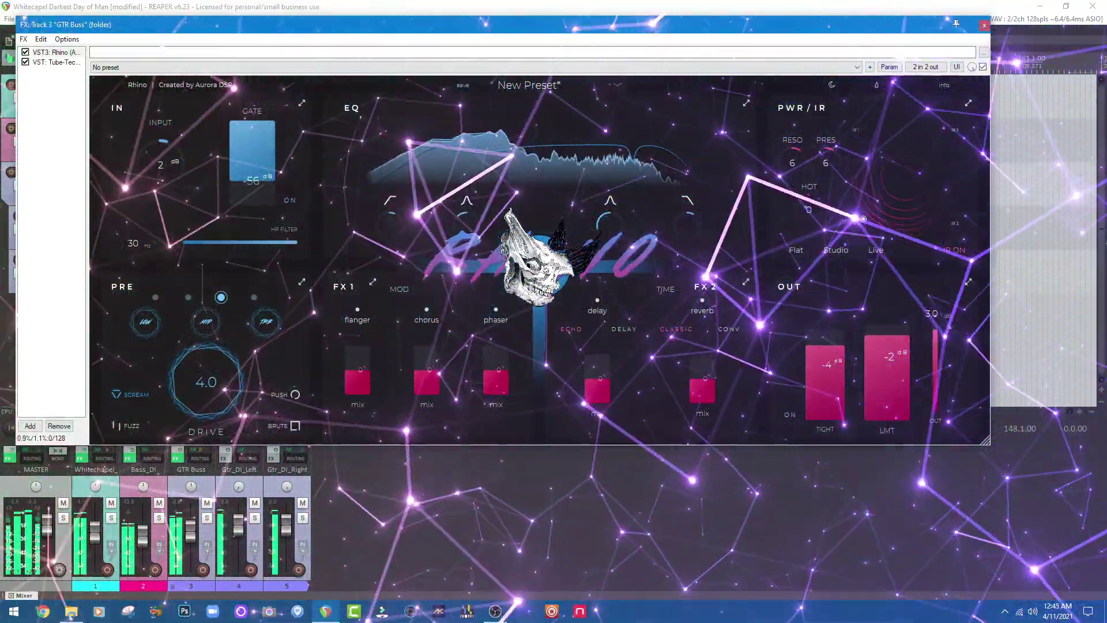
View the GTR Buss's Tube-Tech PE 1C equalizer during playback, switch back to Rhino and close the FX chain
click(55, 63)
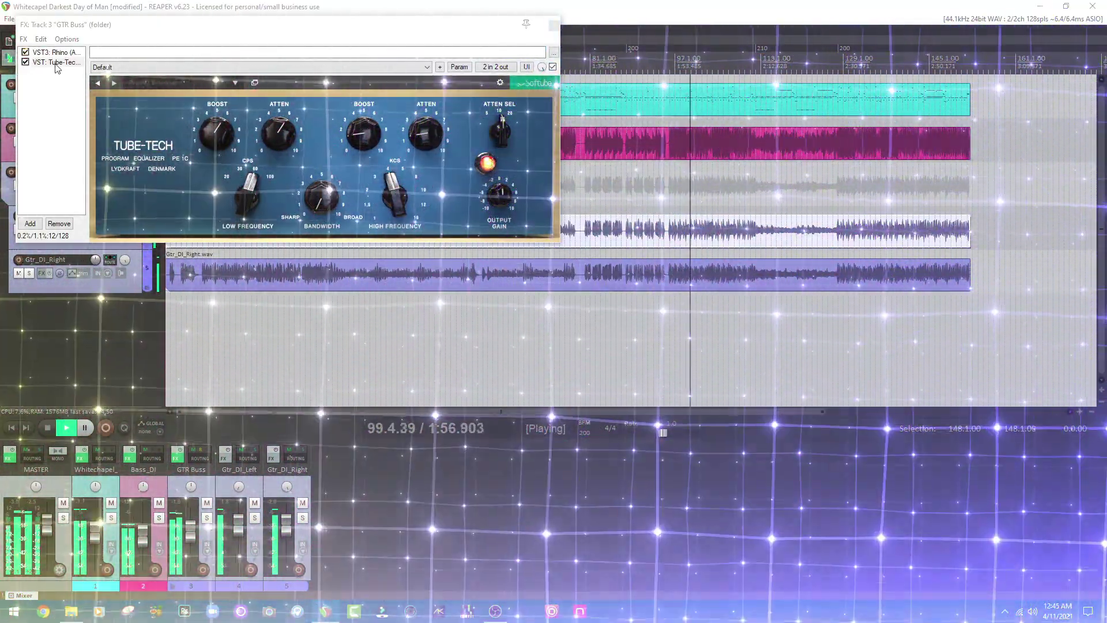
click(57, 52)
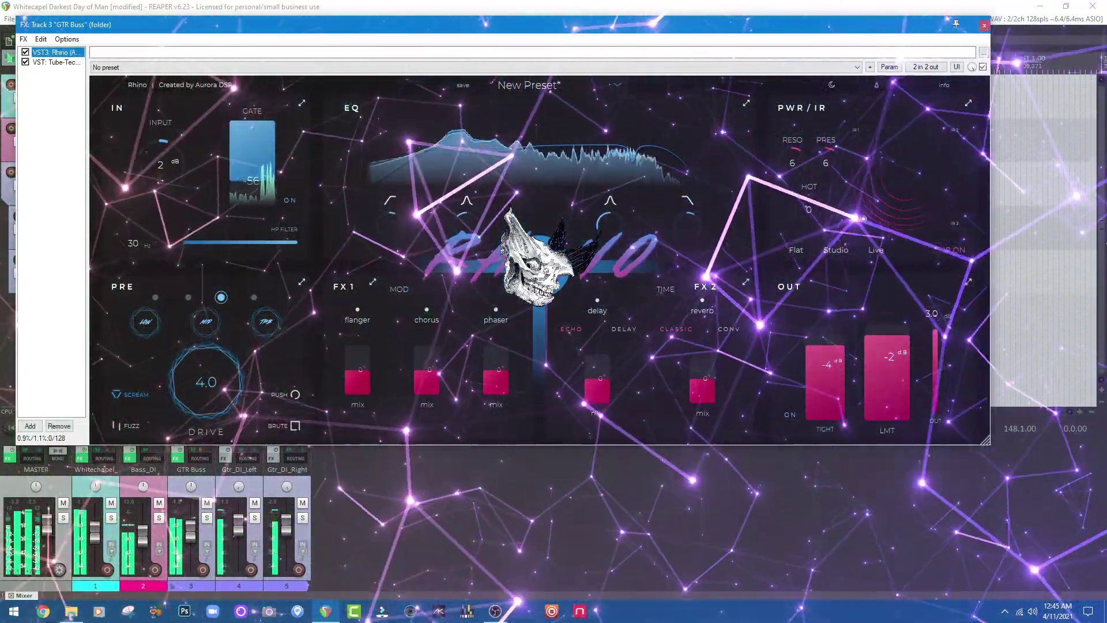
click(984, 26)
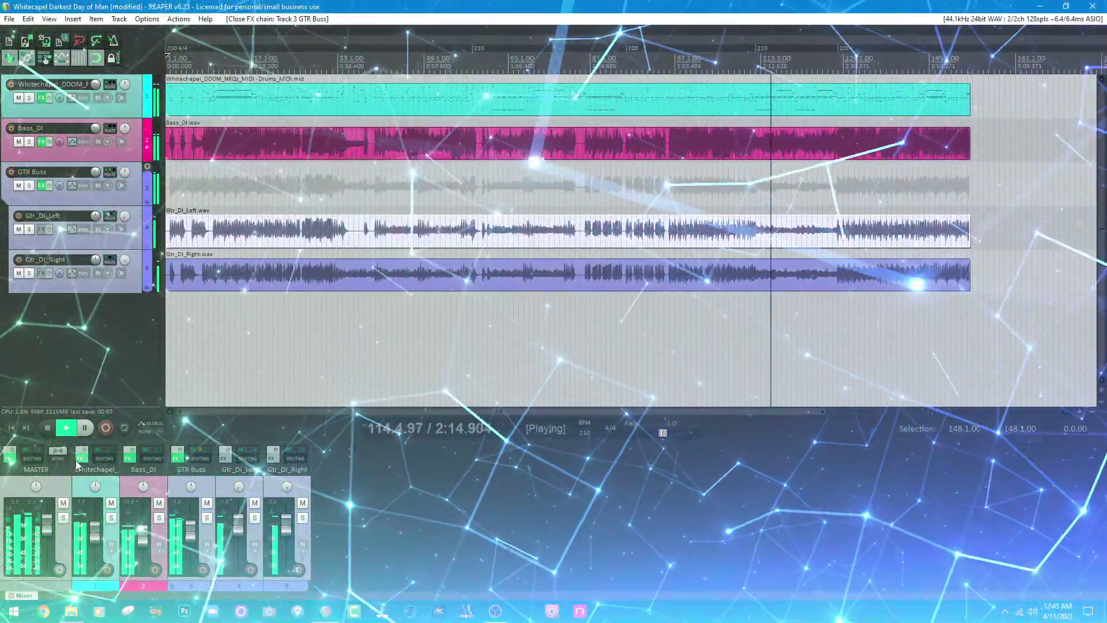
Reopen Superior Drummer 3 on the drum track and move its window clear of the track controls
click(82, 457)
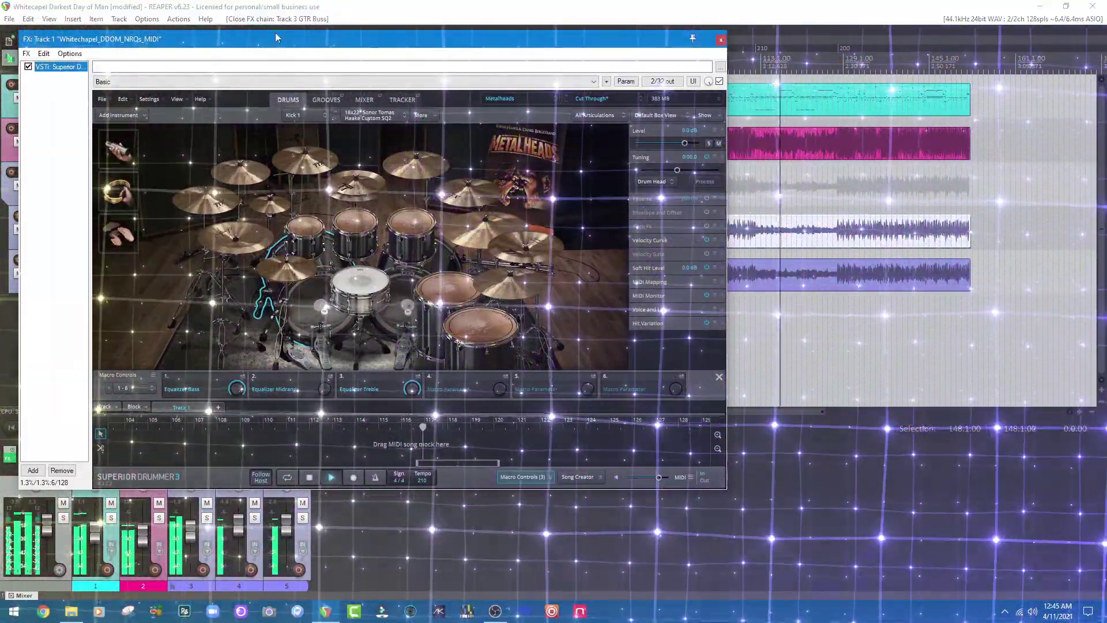
drag(353, 45, 449, 46)
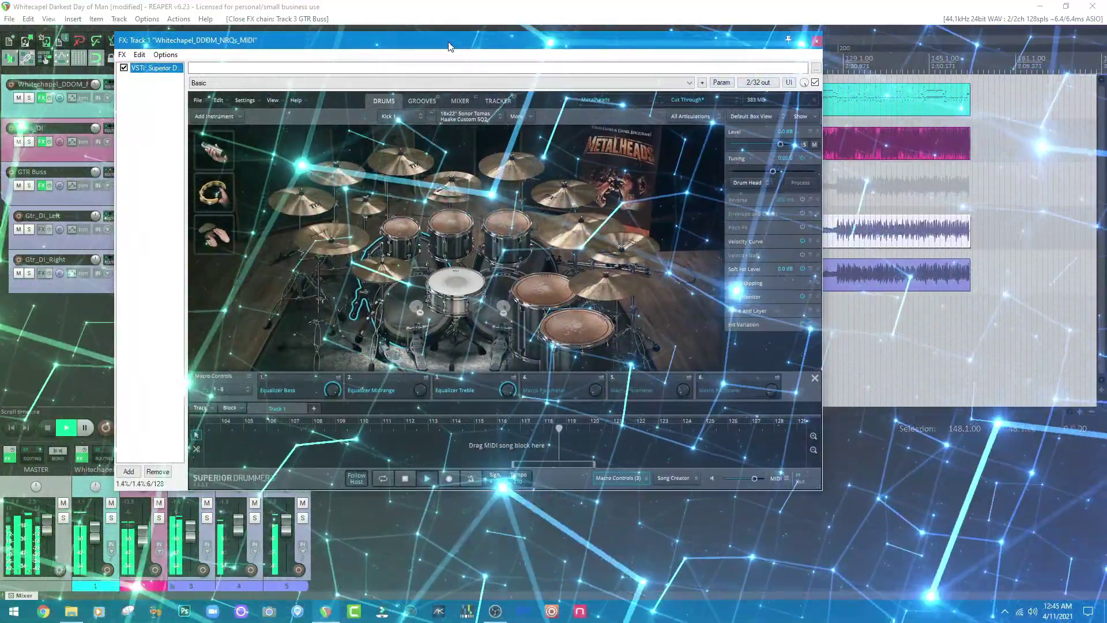